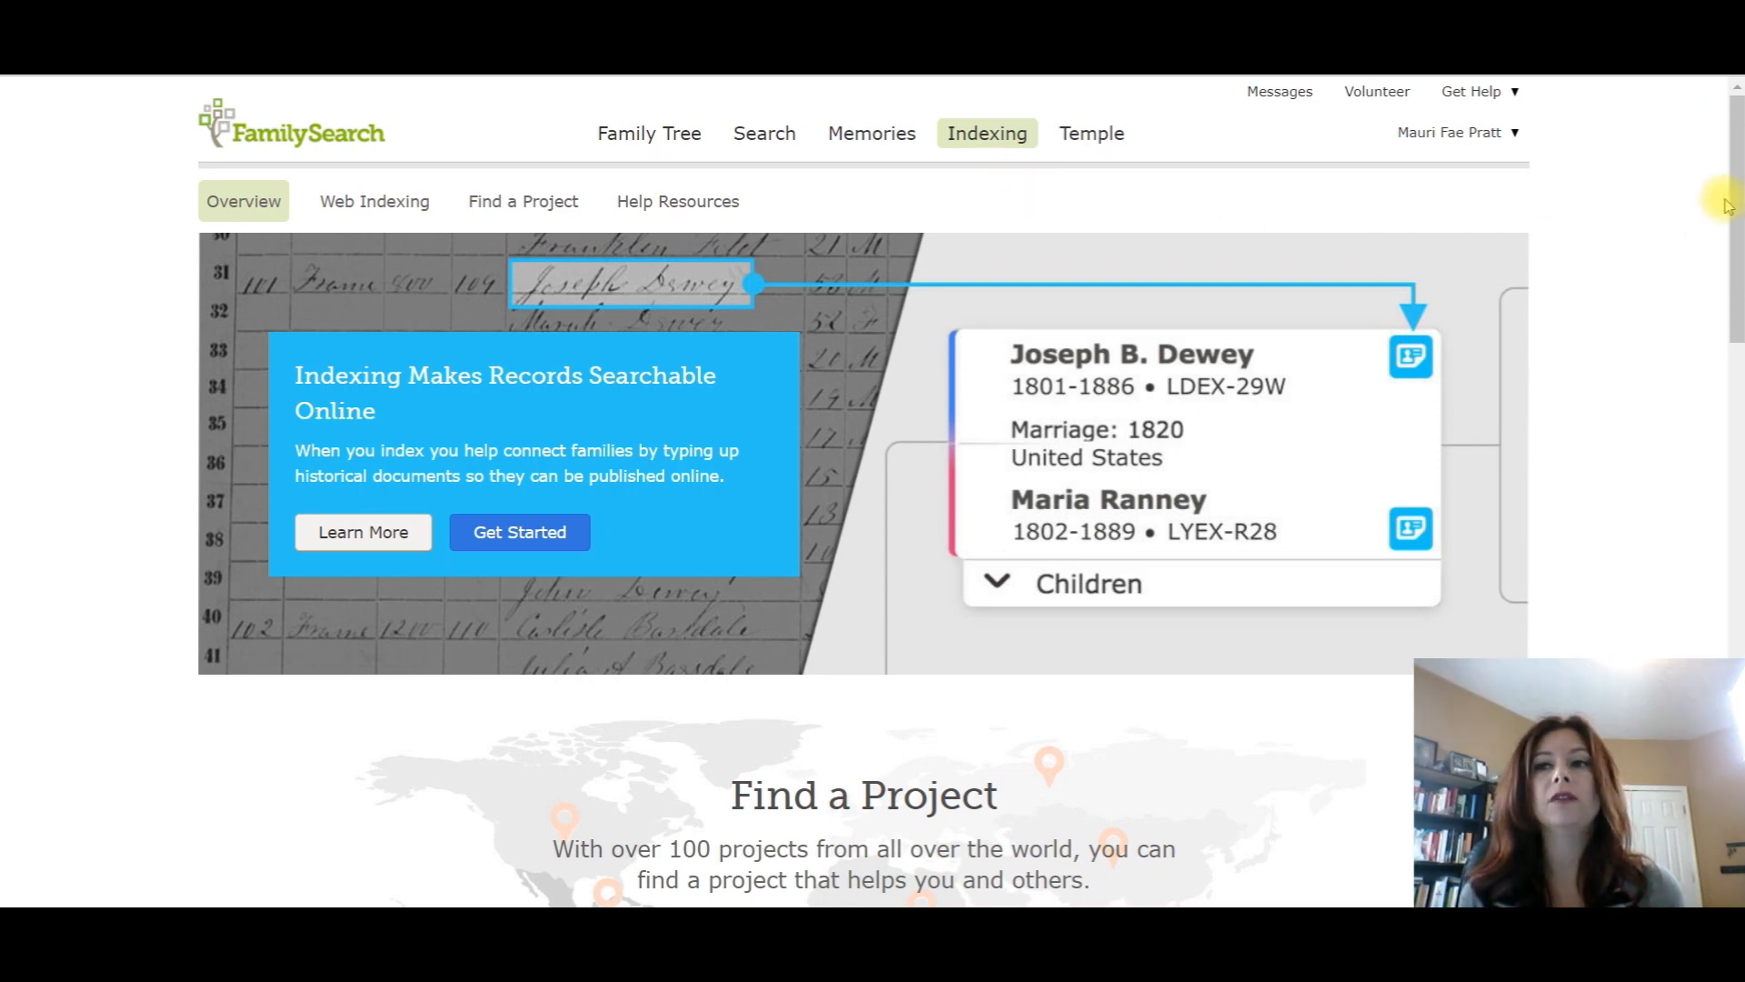
Open the Guided Tour from the Indexer section of the indexing help resources and start the tour.
left_click_drag(1734, 248, 1727, 188)
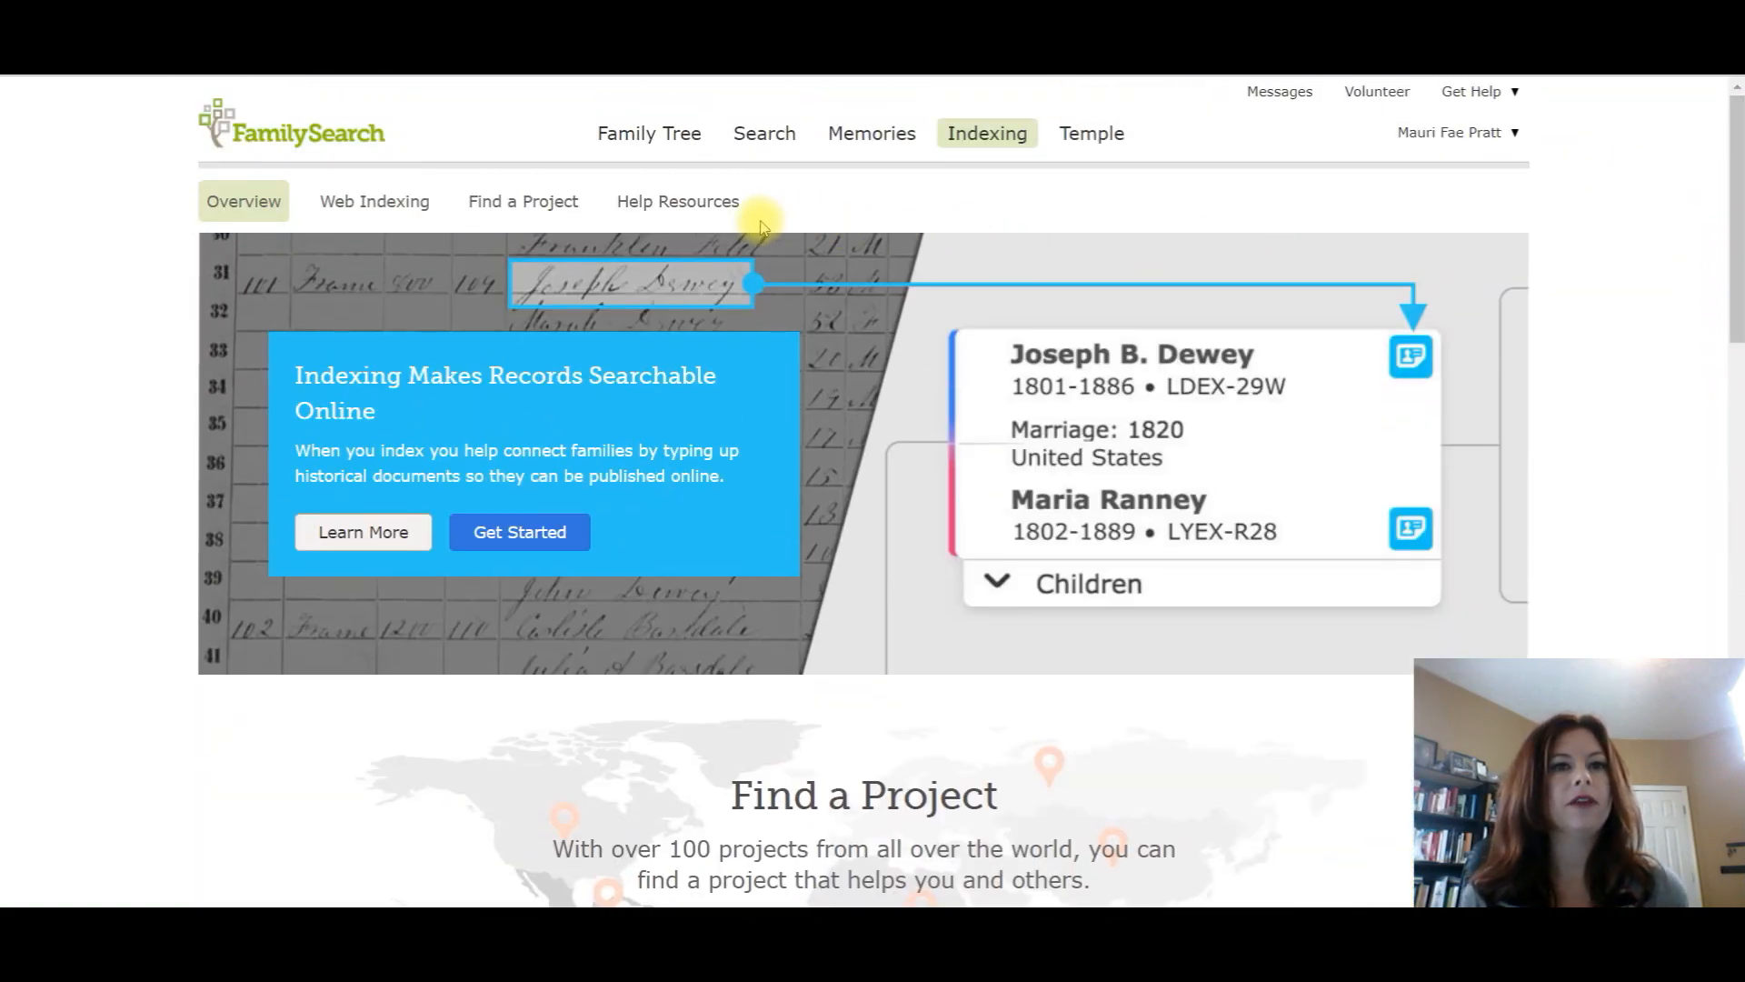
left_click(665, 218)
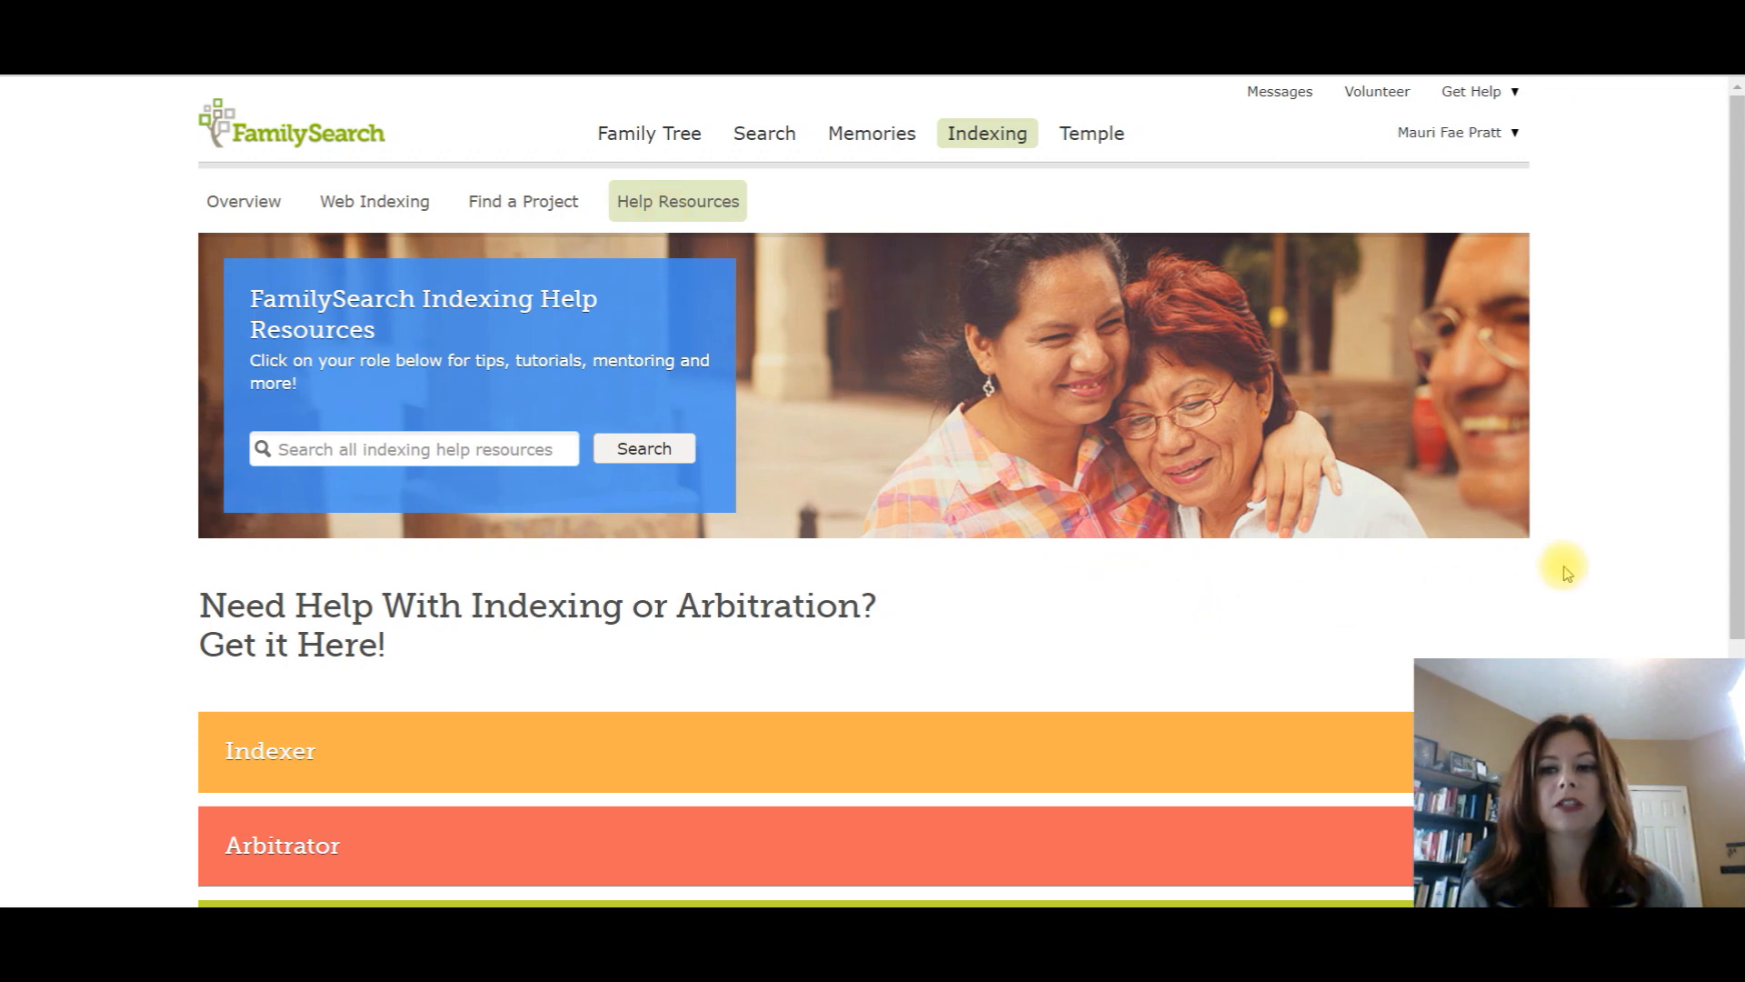
scroll(1738, 470, "down", 3)
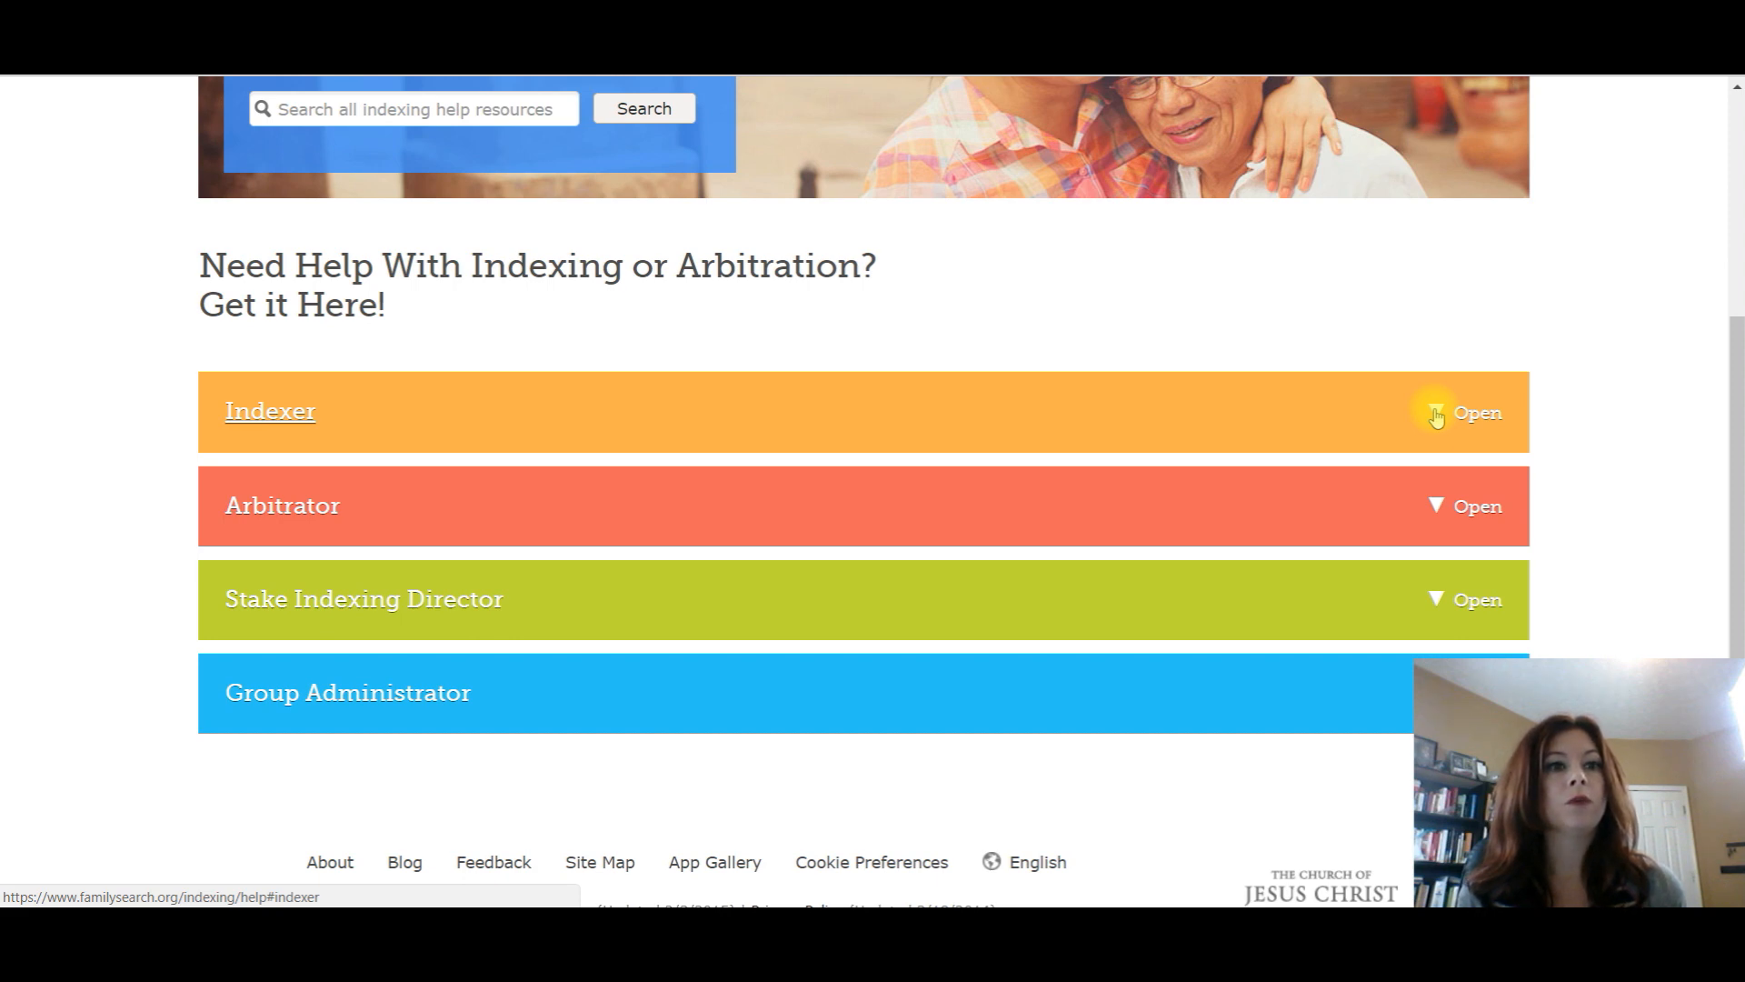
left_click(1435, 414)
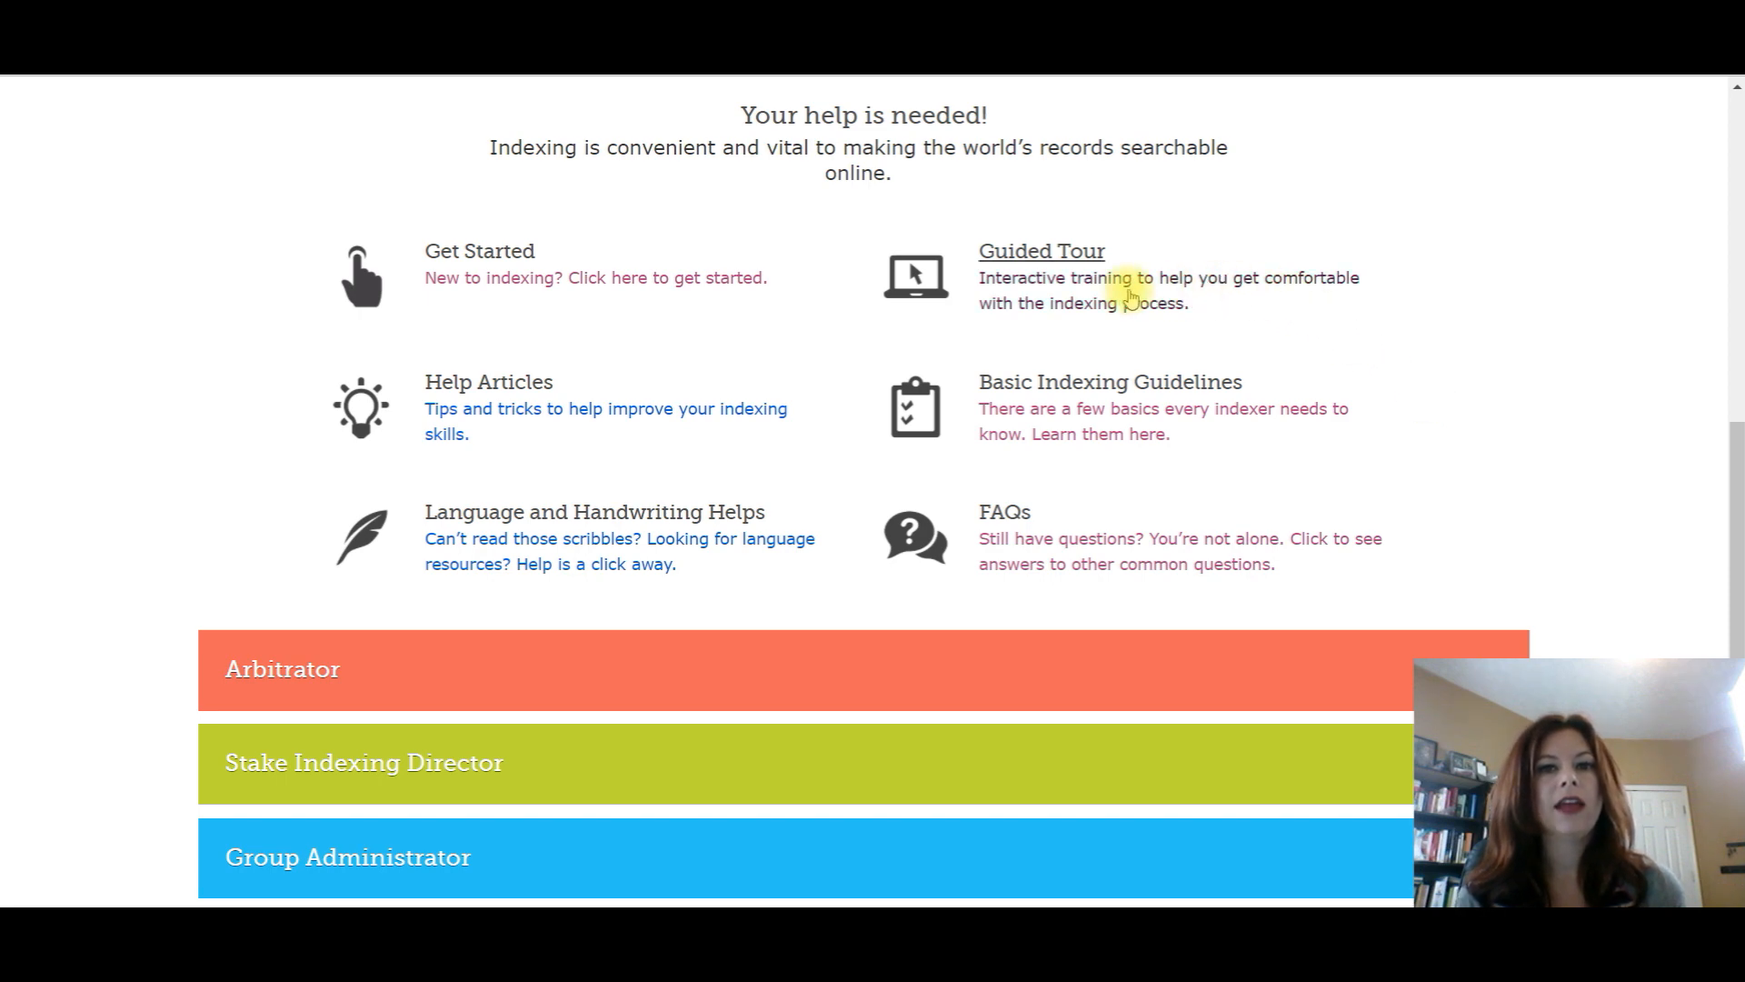
left_click(1011, 264)
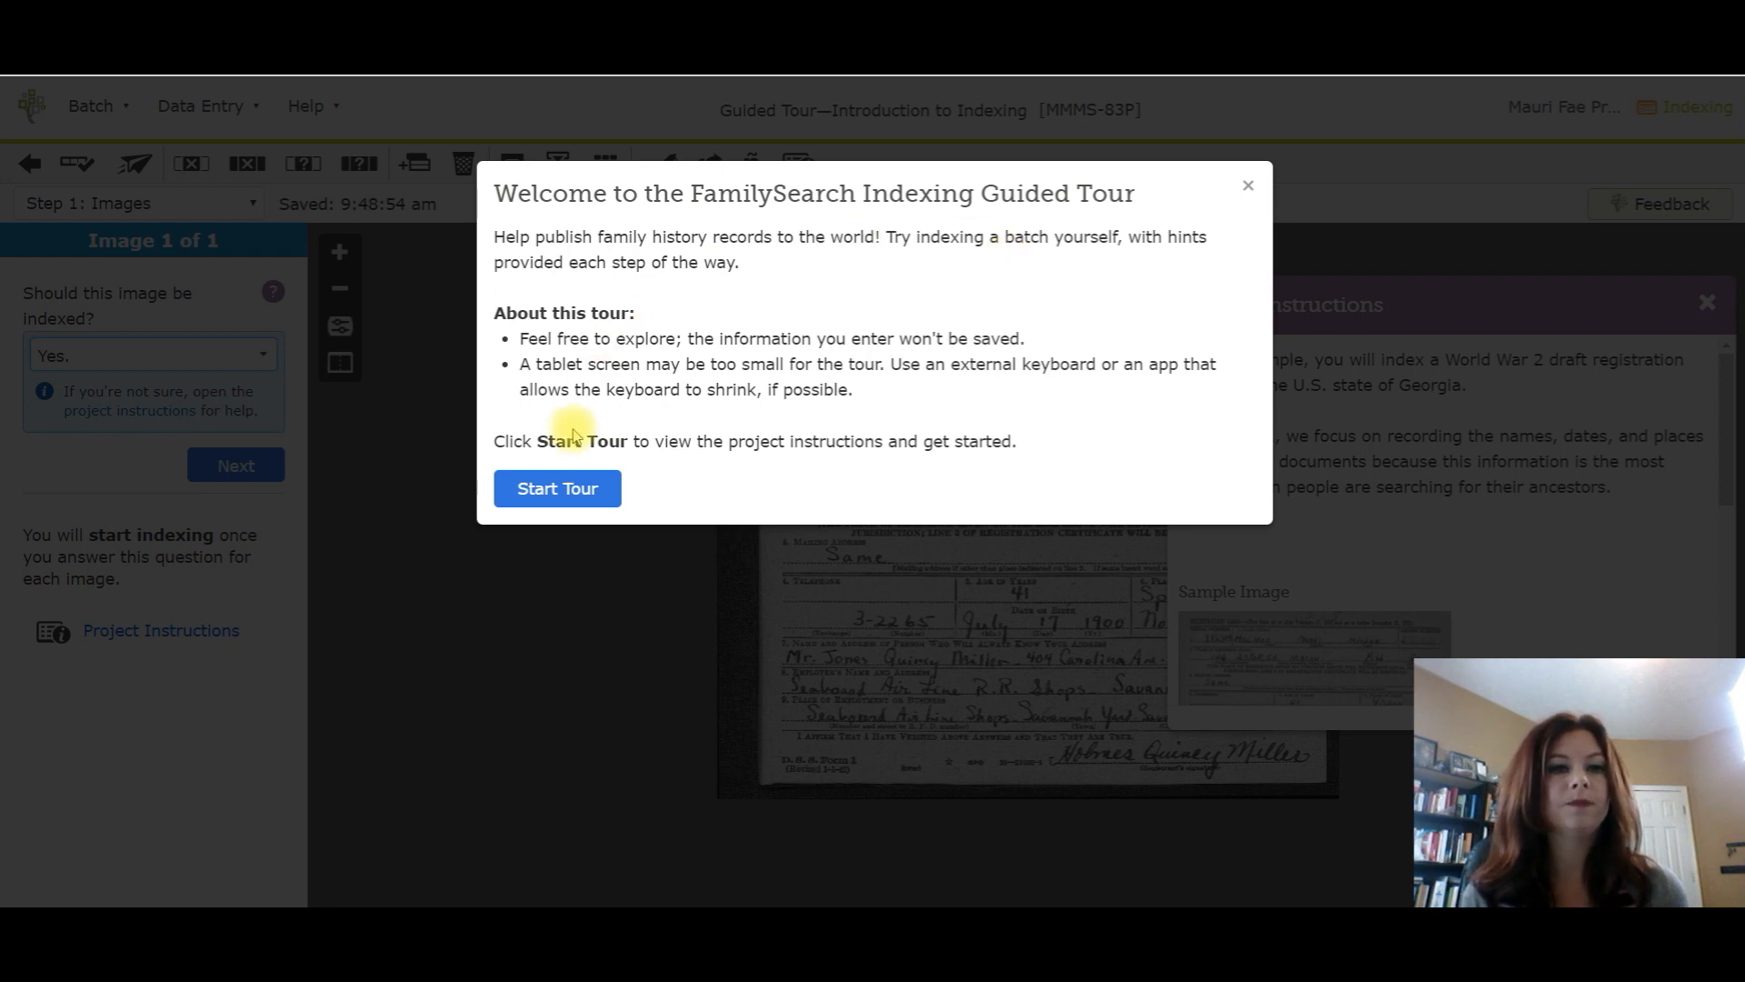
left_click(540, 490)
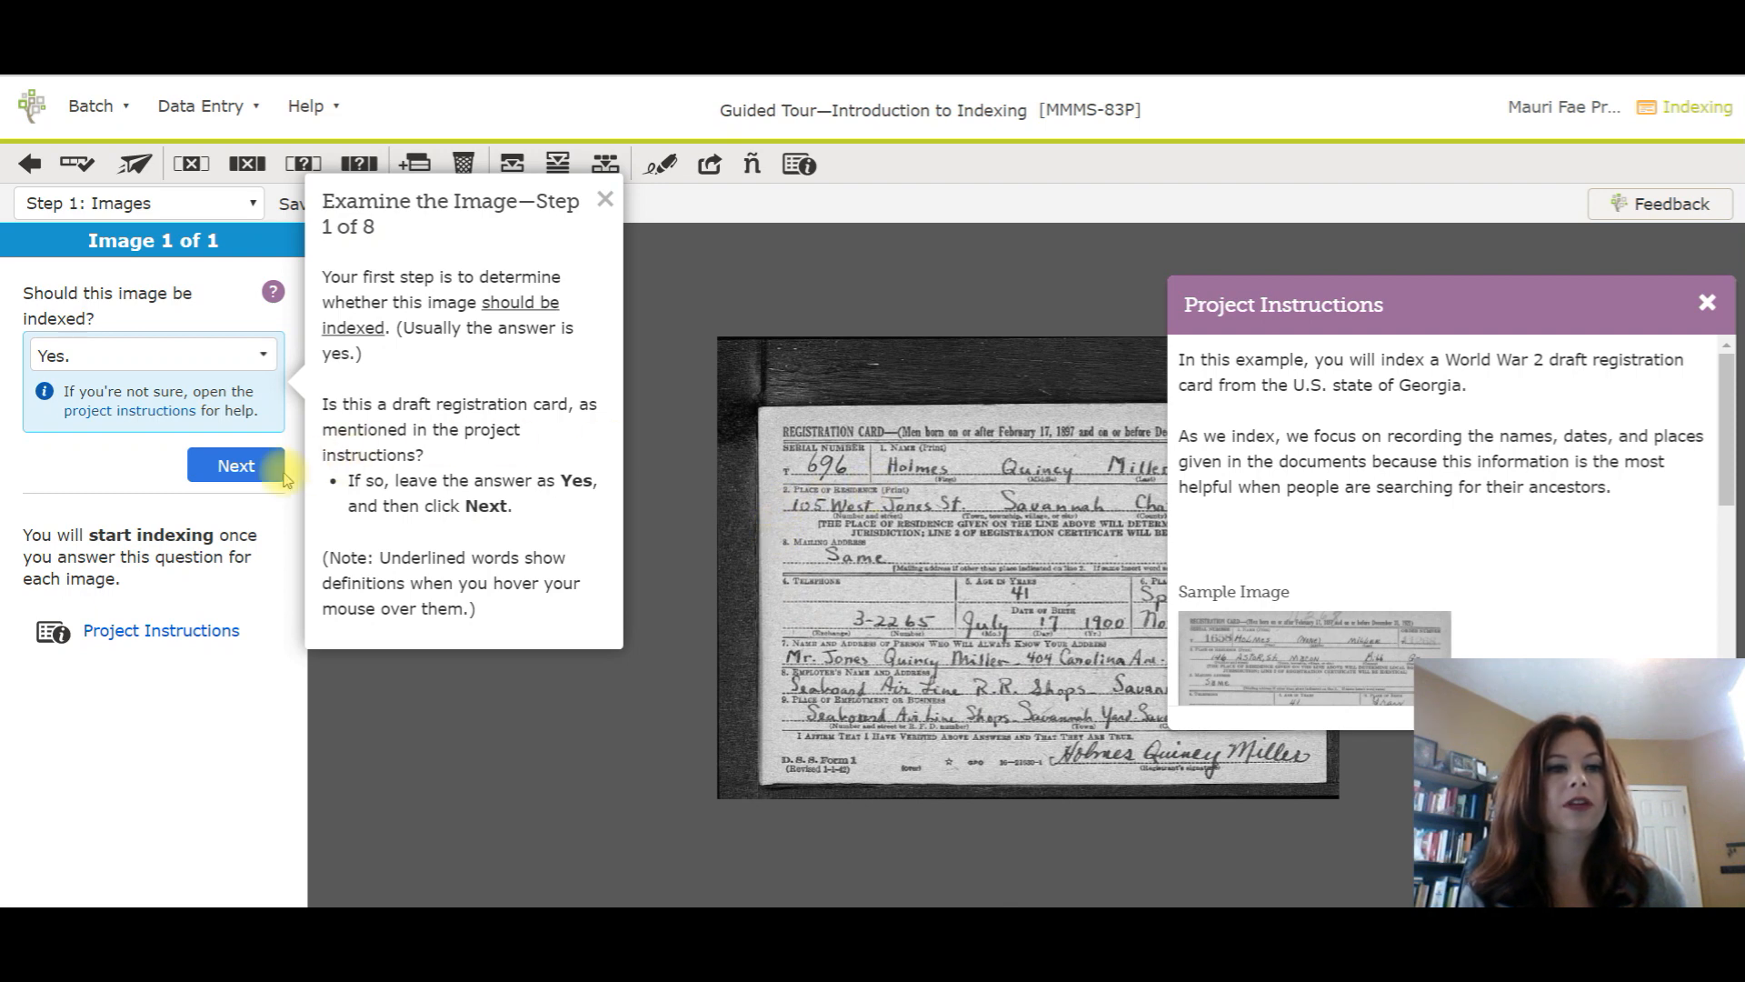
Accept the draft registration image for indexing, and enter the draftee's full given names and surname from the card.
left_click(227, 472)
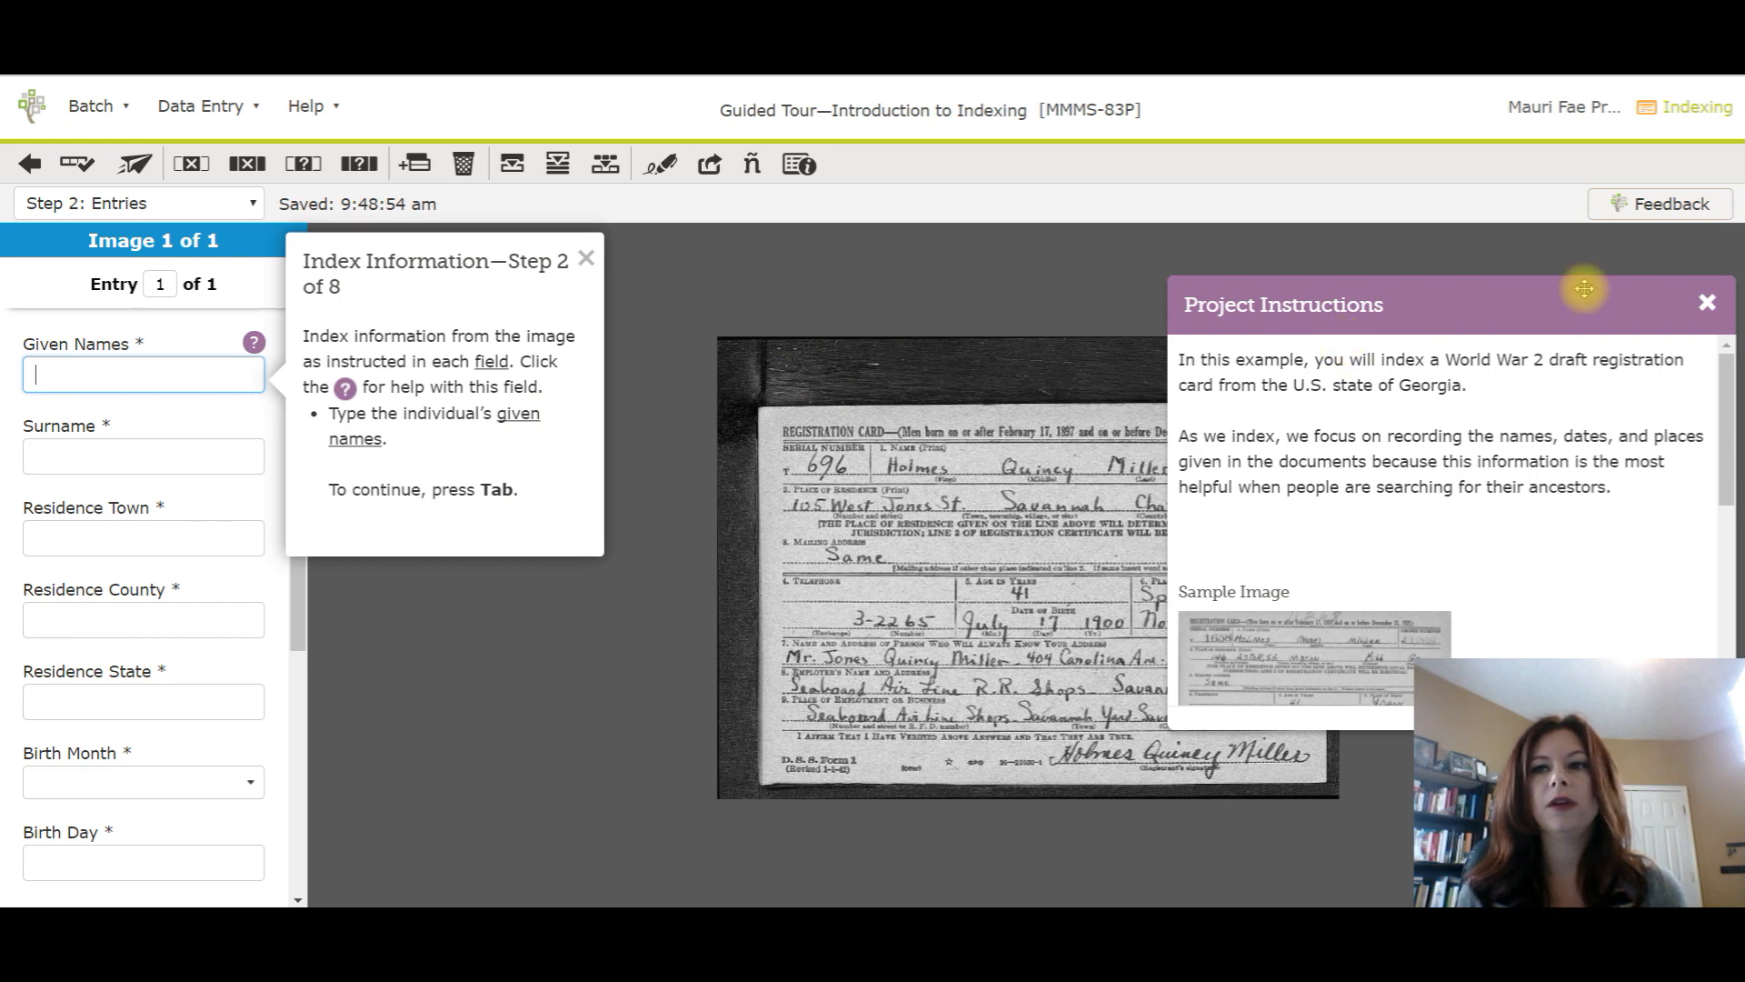
left_click(1705, 302)
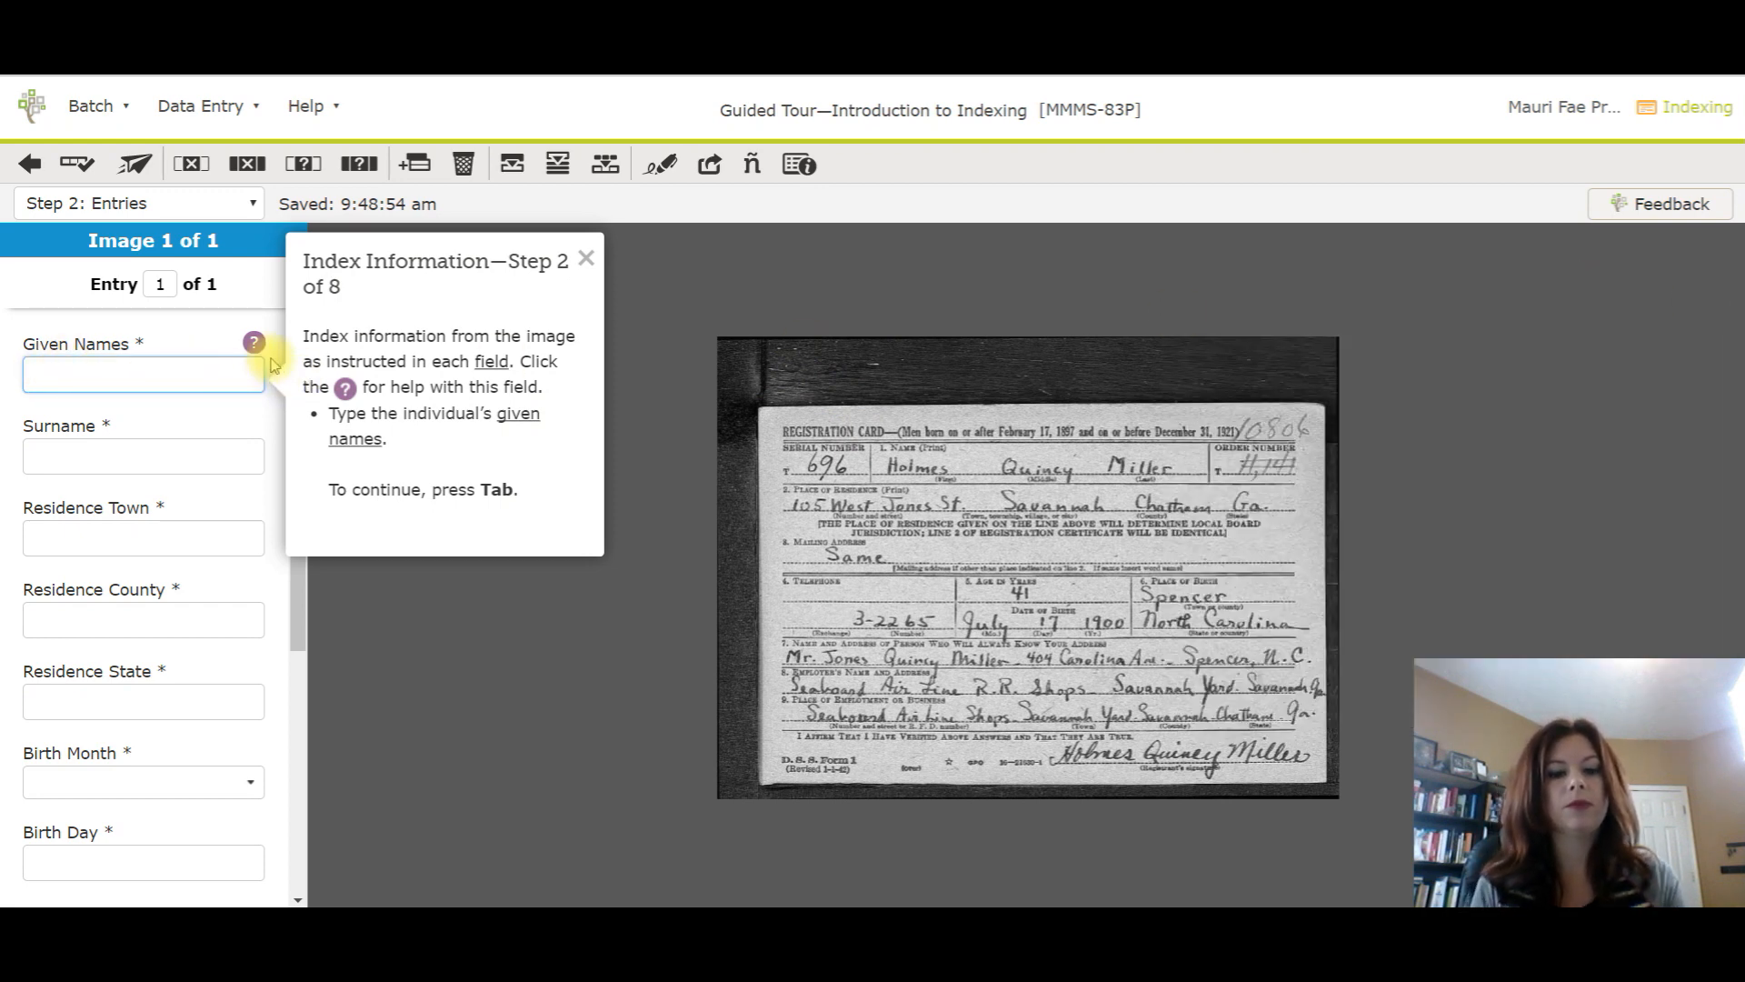
type("Holmes")
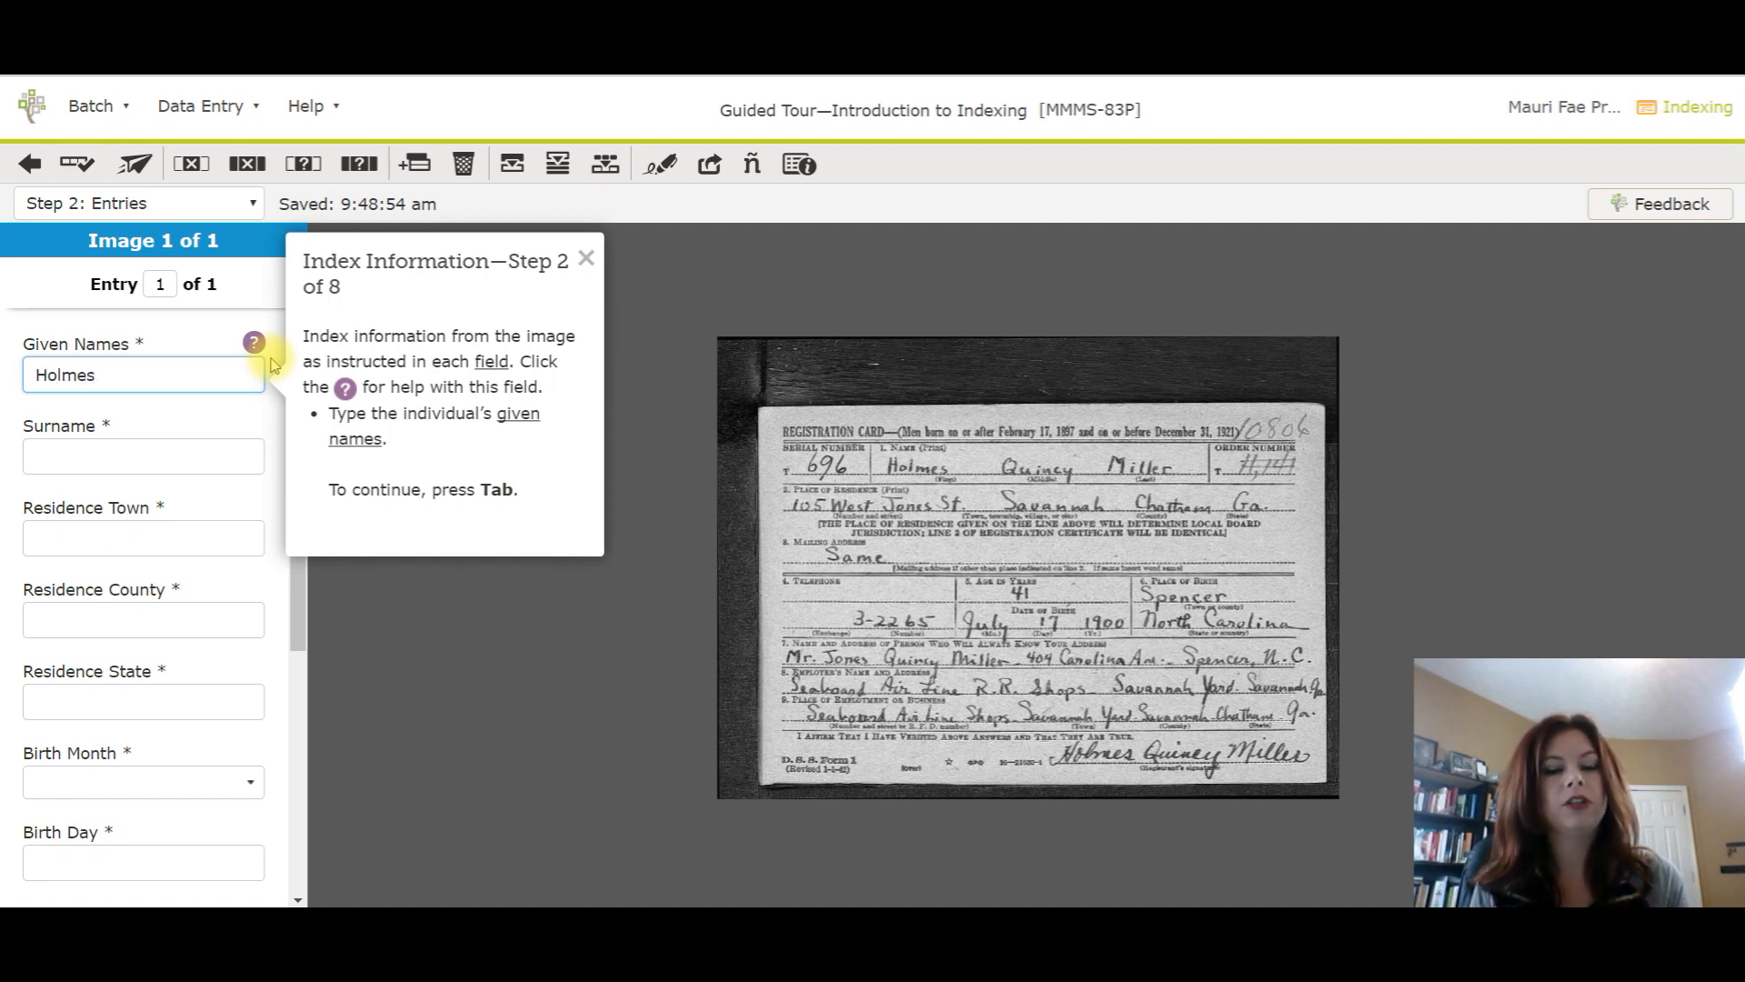
key("Tab")
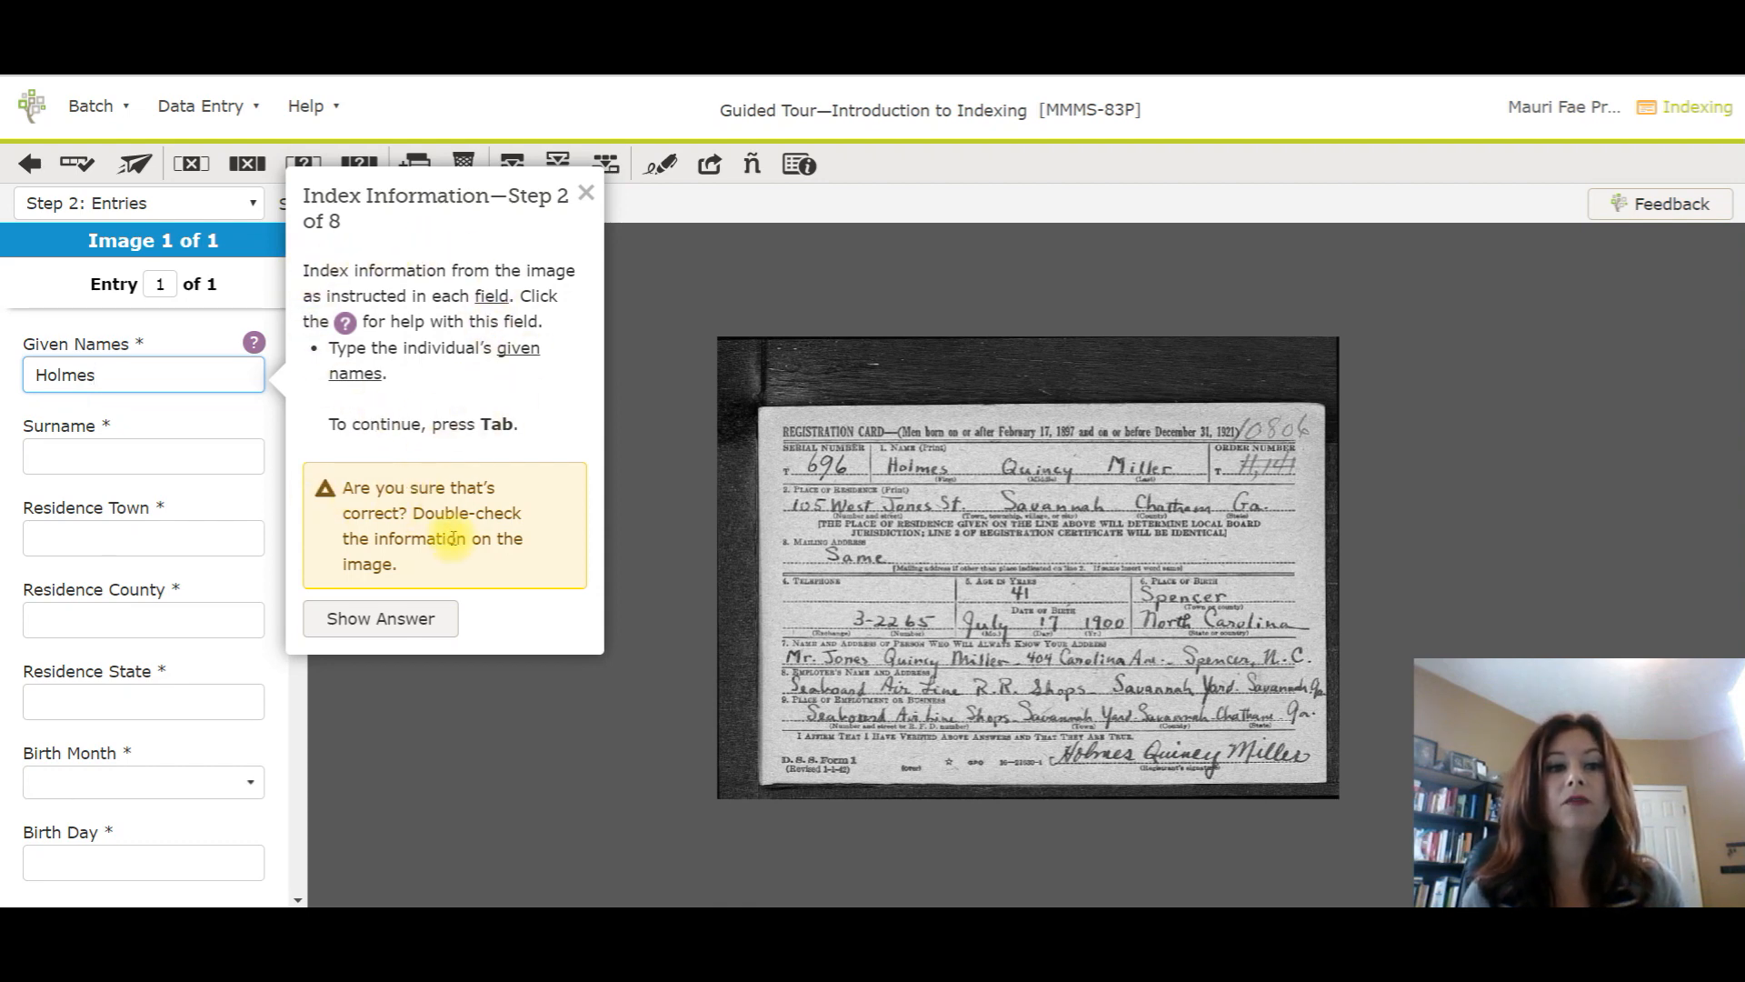
left_click(389, 627)
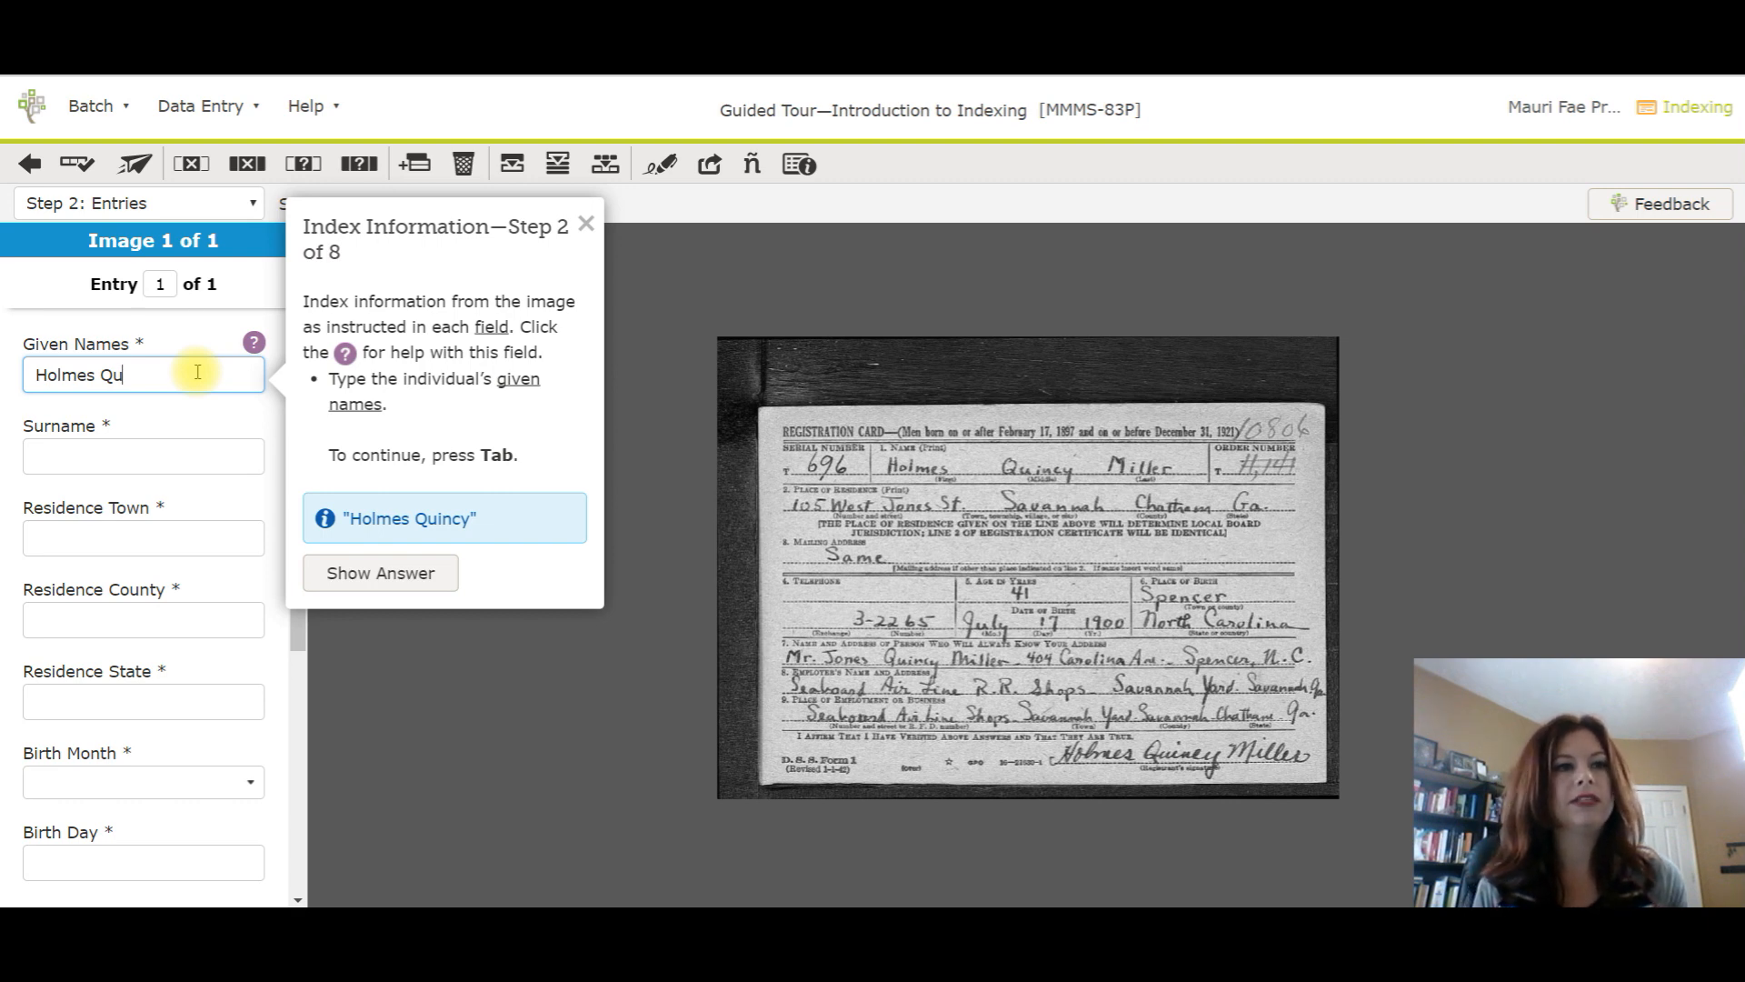
type("ncy")
key("Tab")
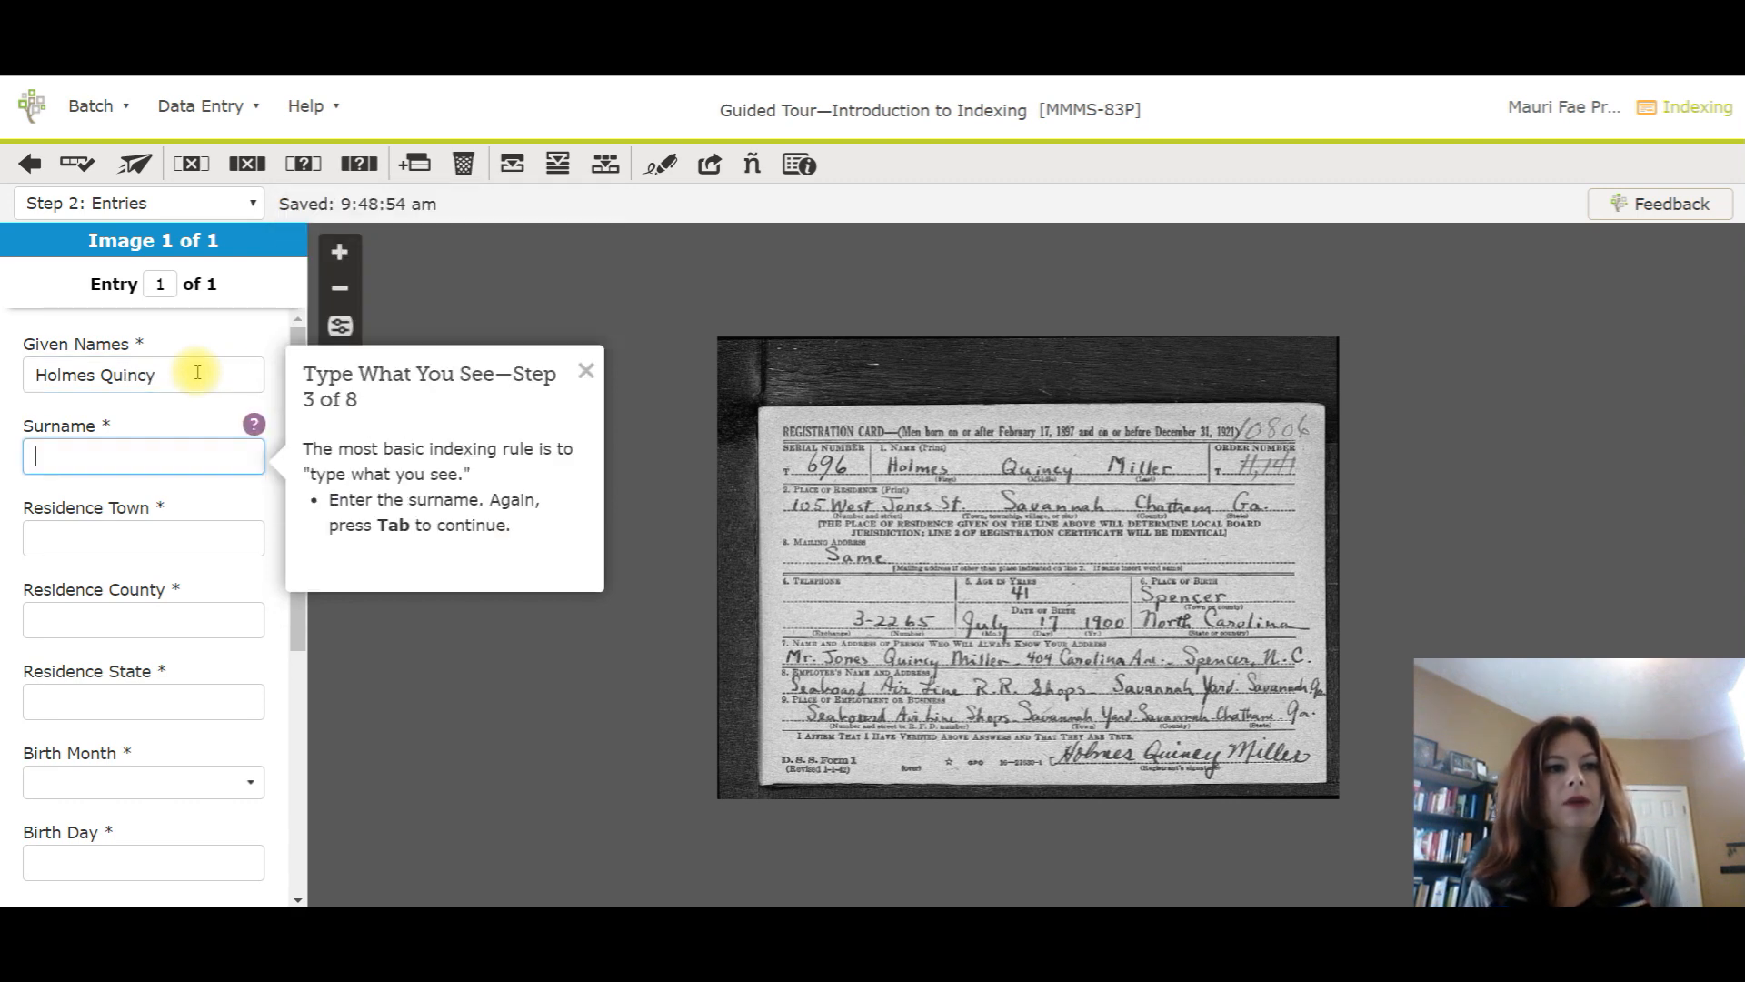
type("Miller")
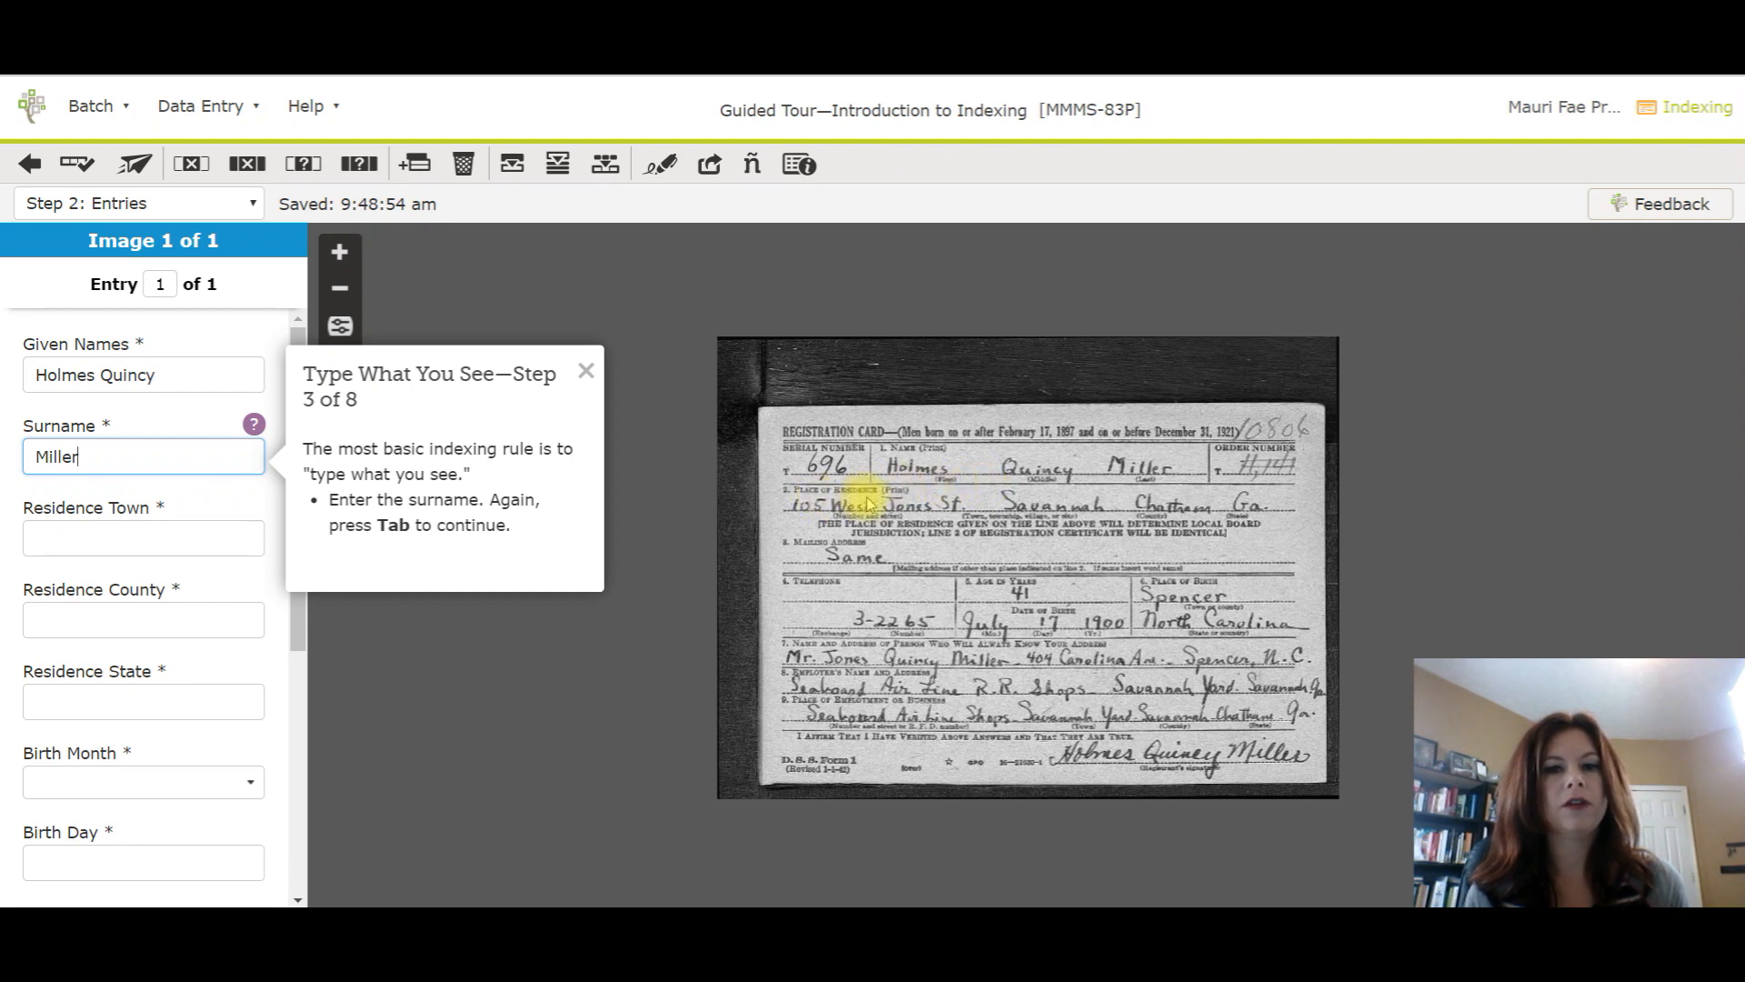
Enter Savannah as the residence town and Chatham as the residence county.
left_click(94, 539)
type("Savannah")
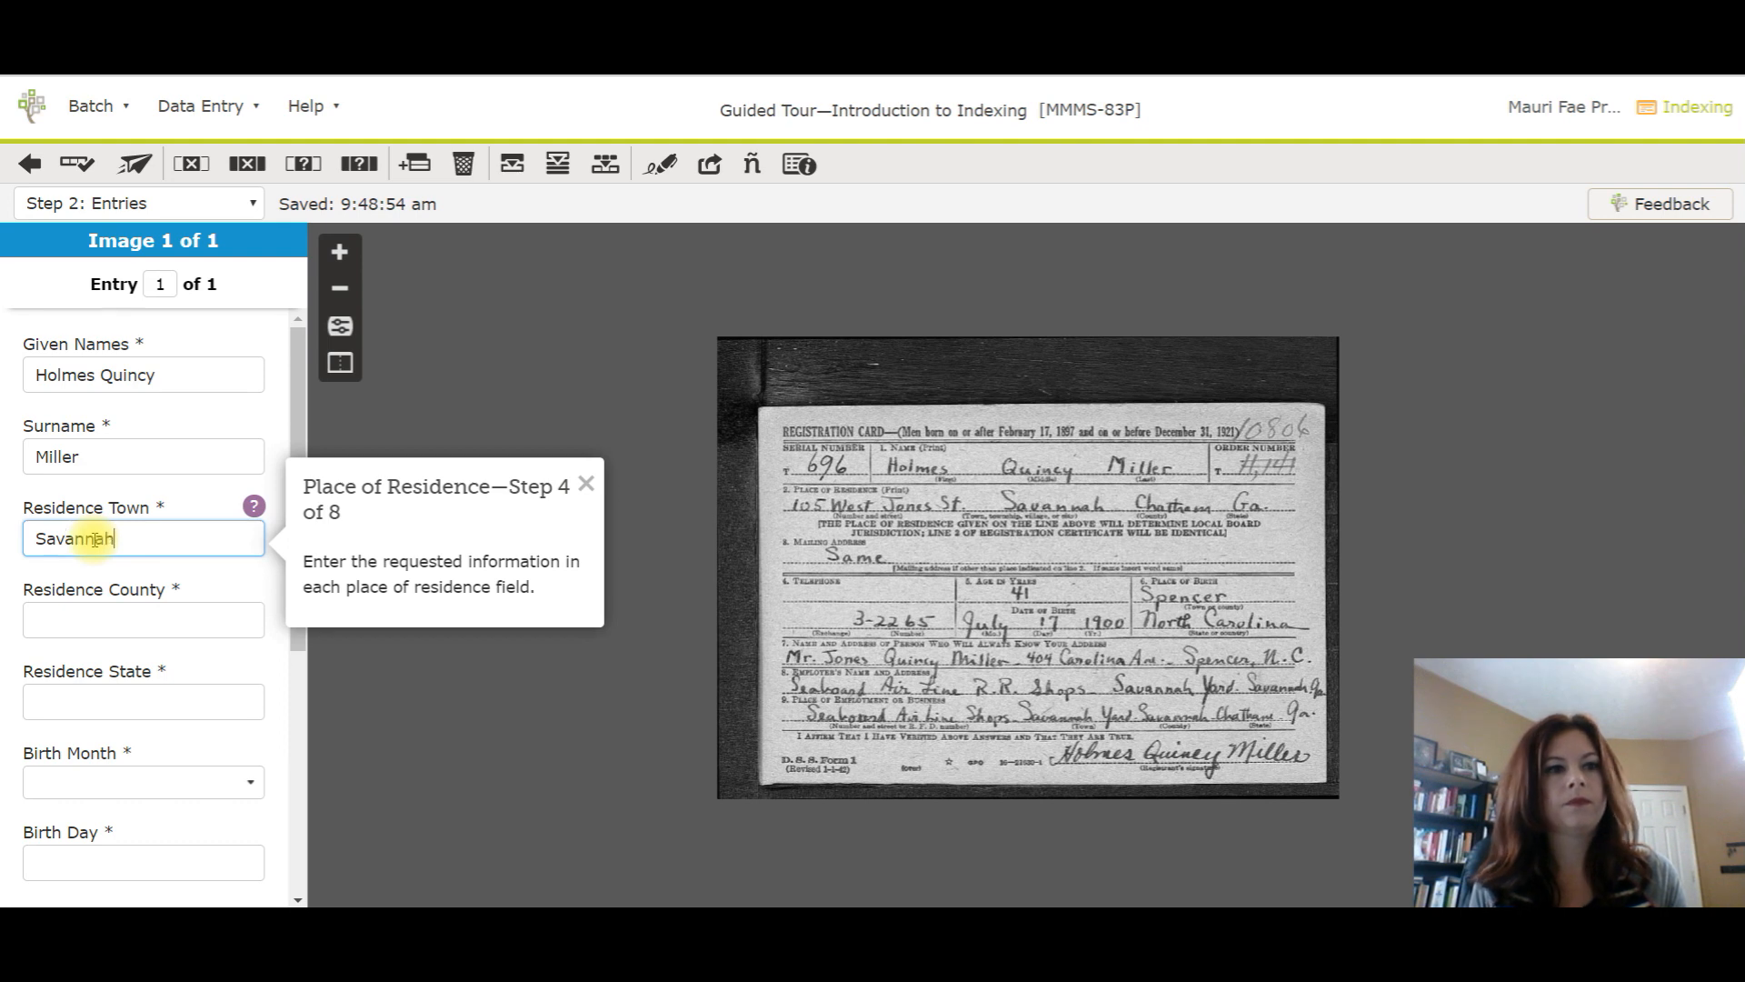
key("Tab")
type("Chatham")
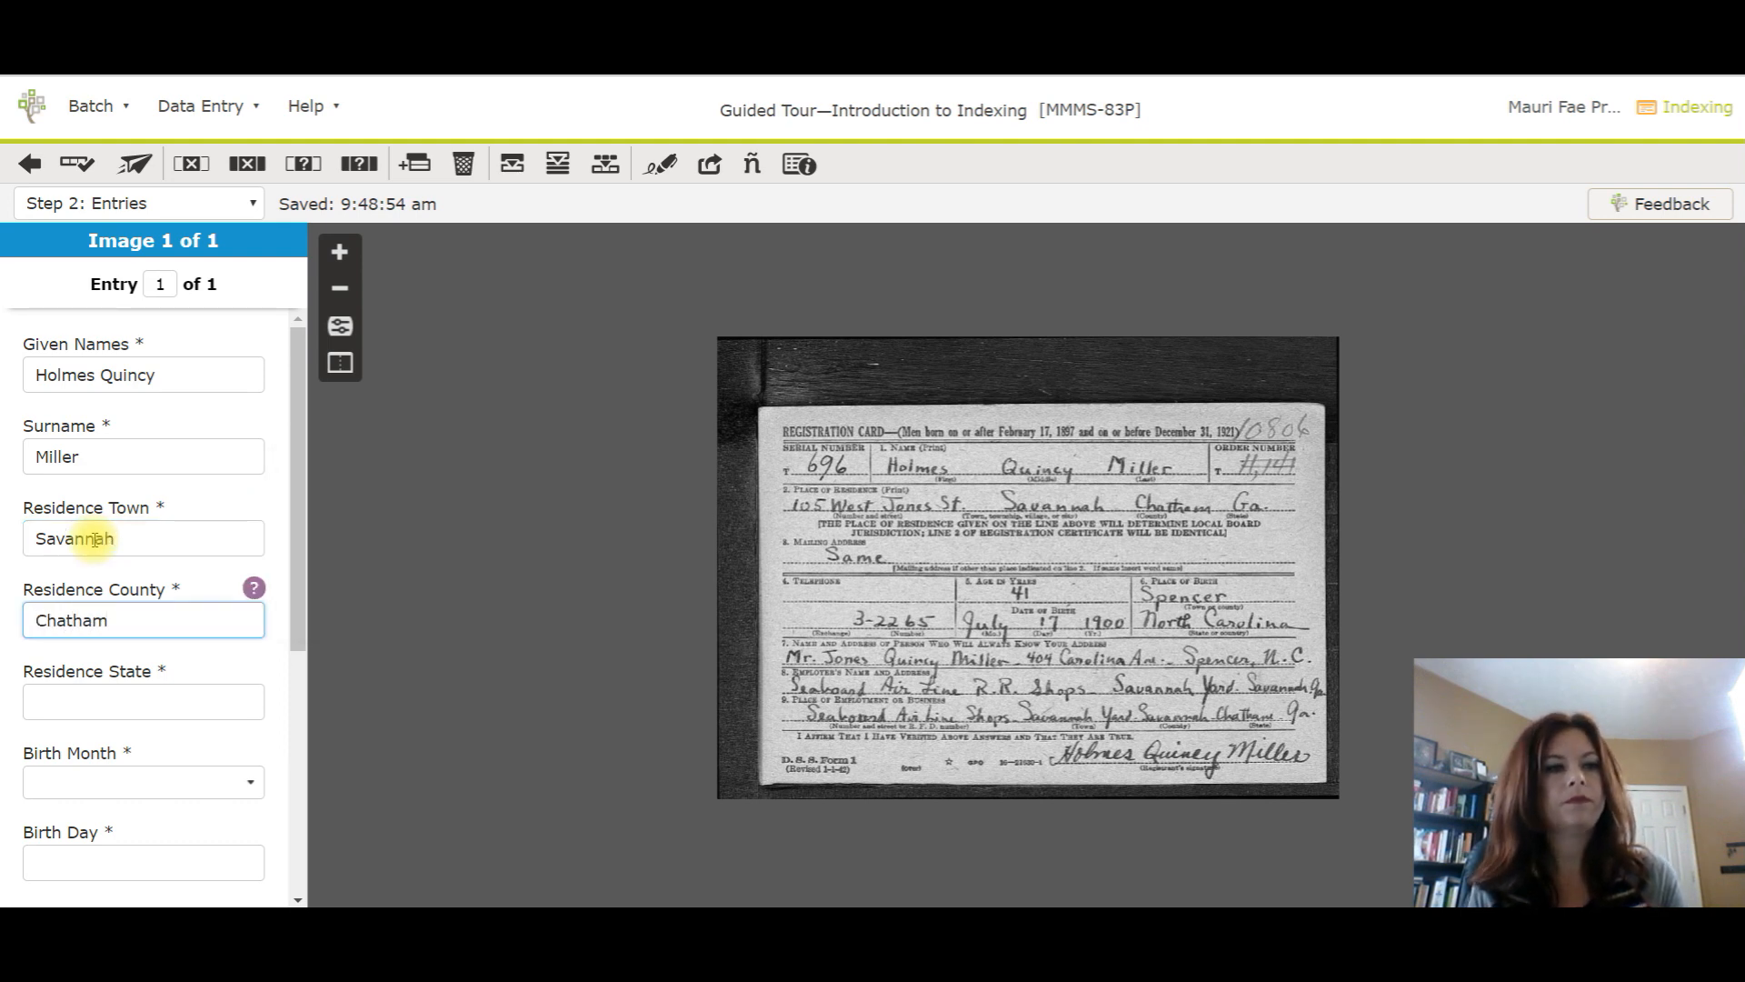
key("Tab")
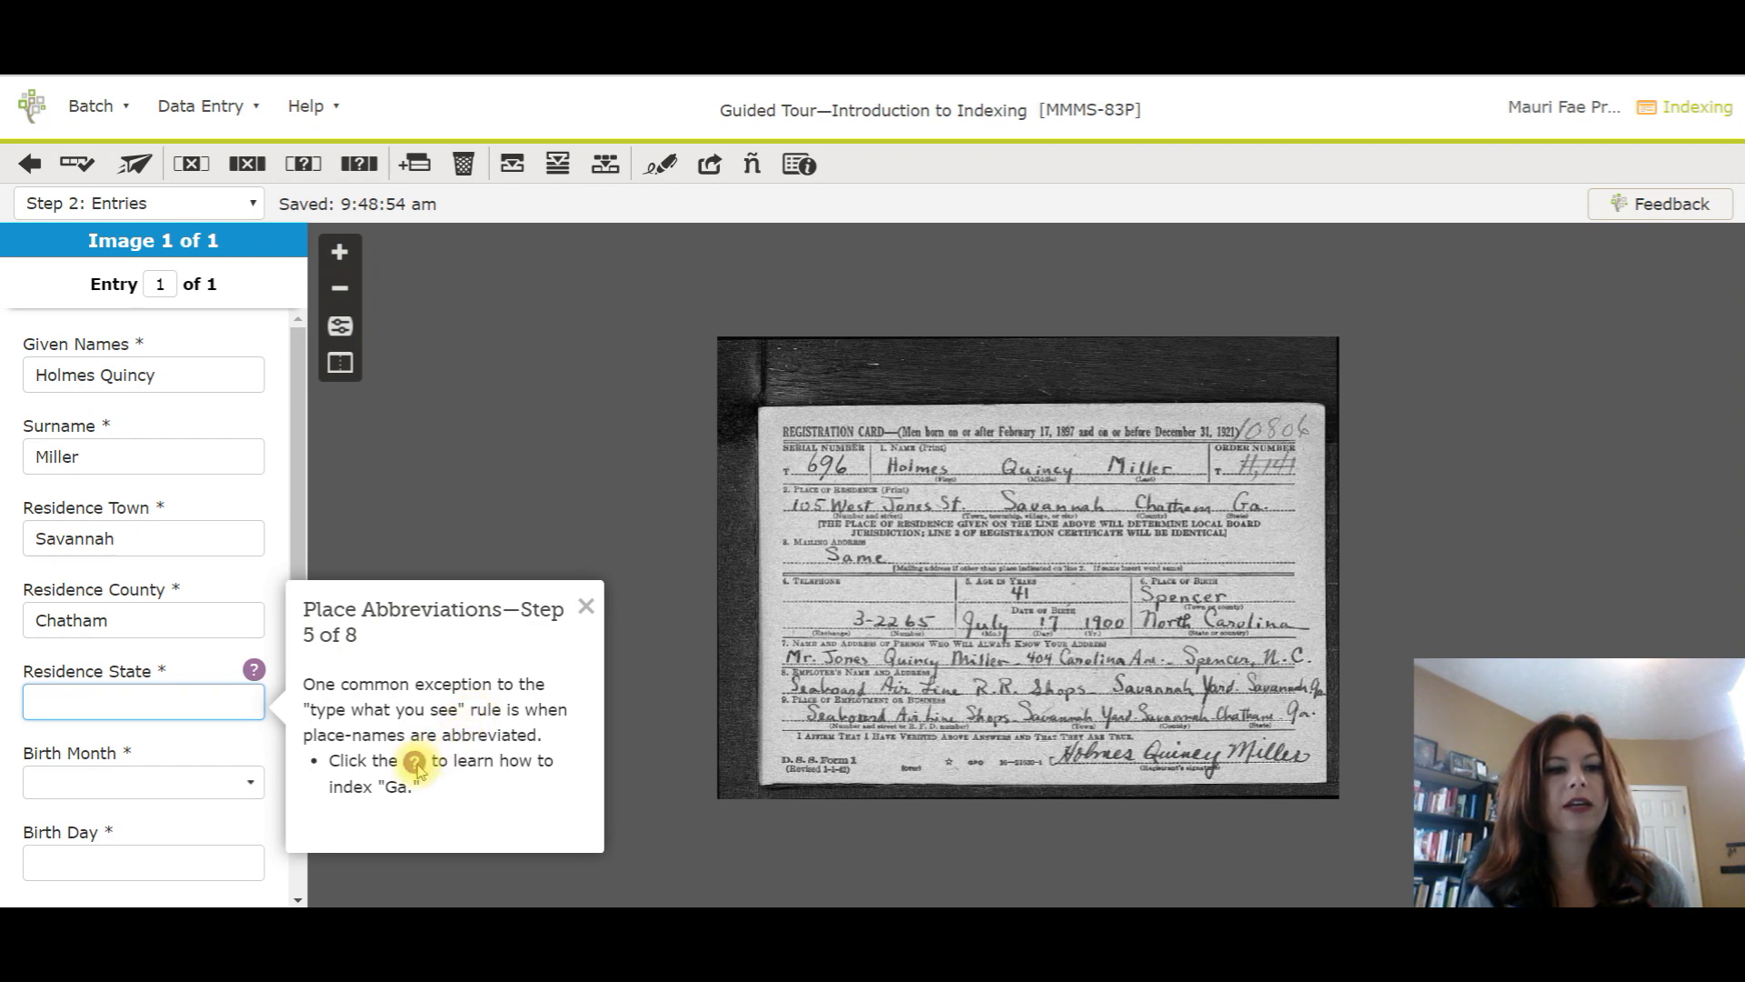
Read the field help for Residence State and enter the residence state as Ga.
left_click(255, 673)
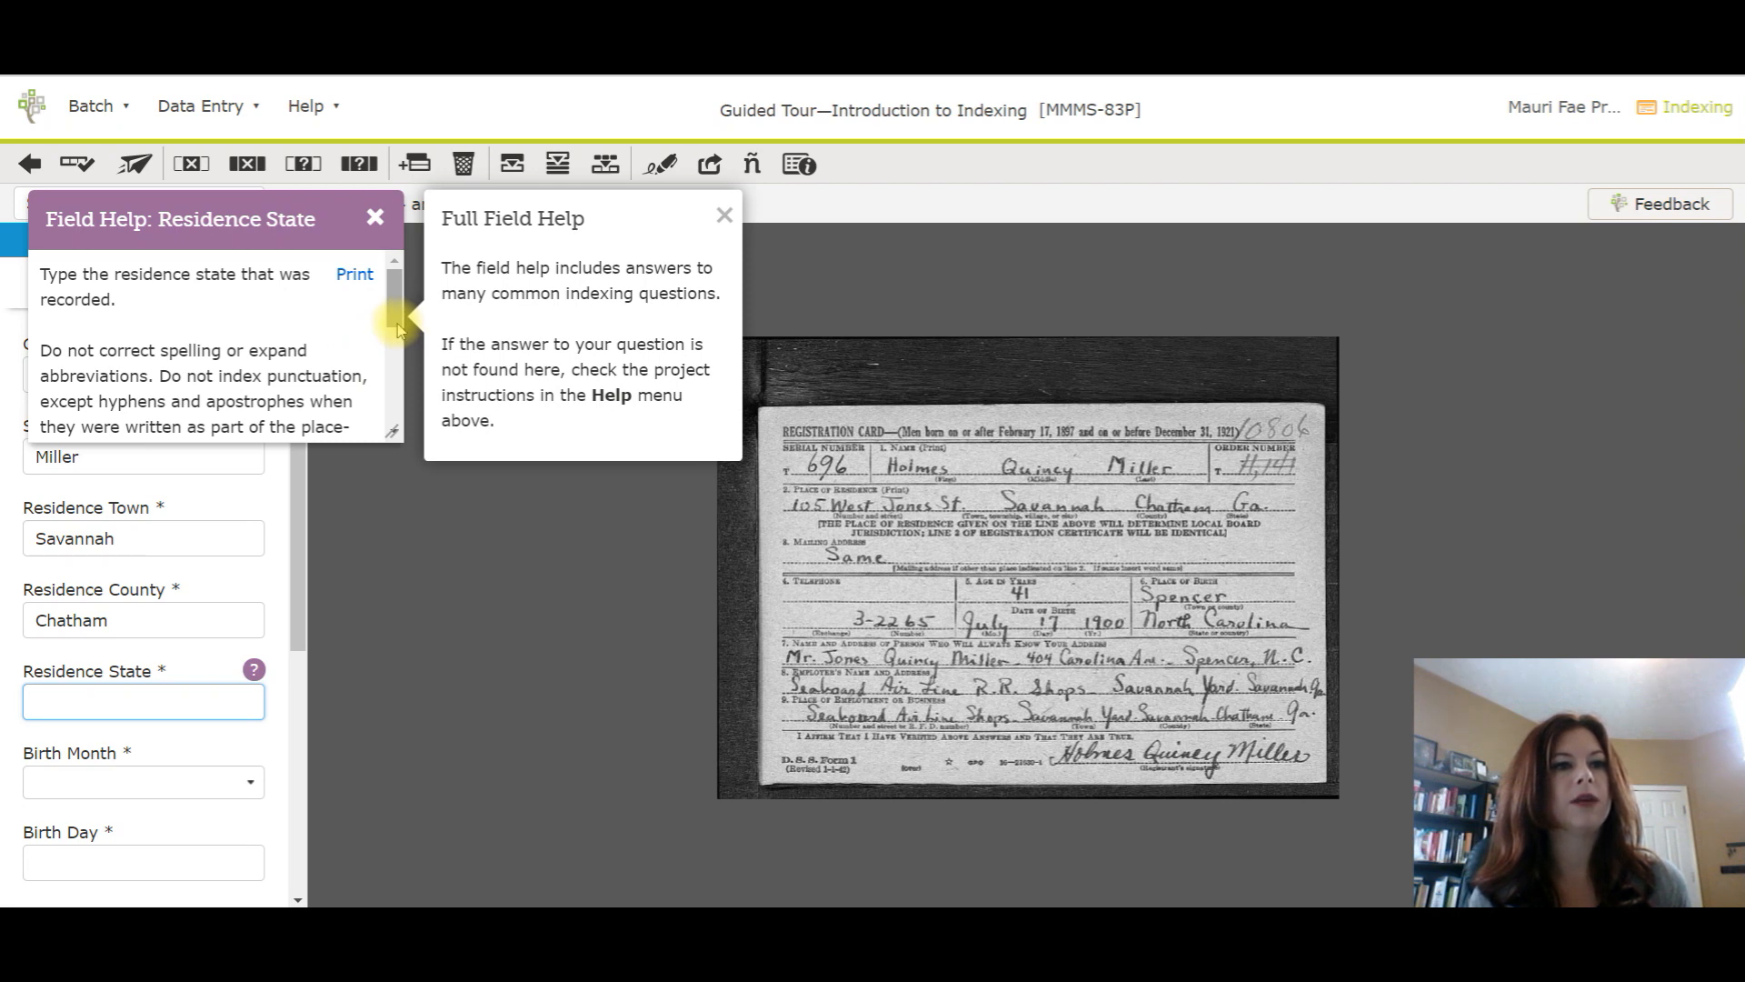
left_click_drag(396, 324, 398, 420)
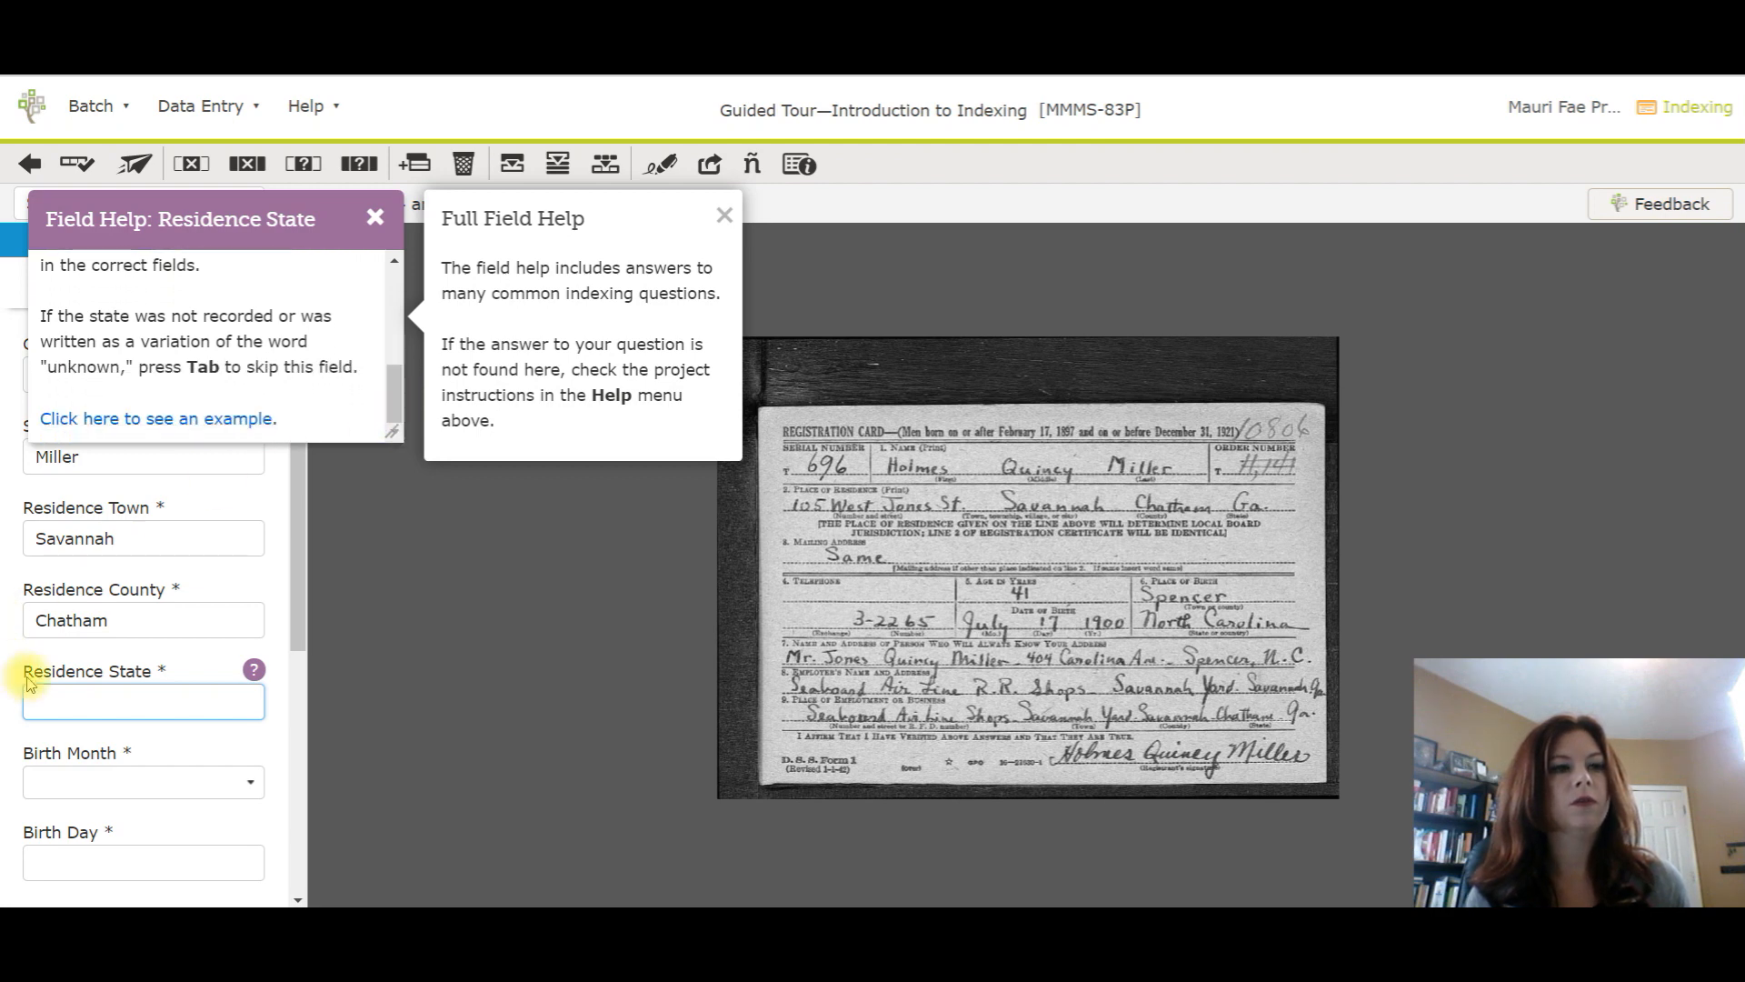
left_click_drag(398, 396, 393, 309)
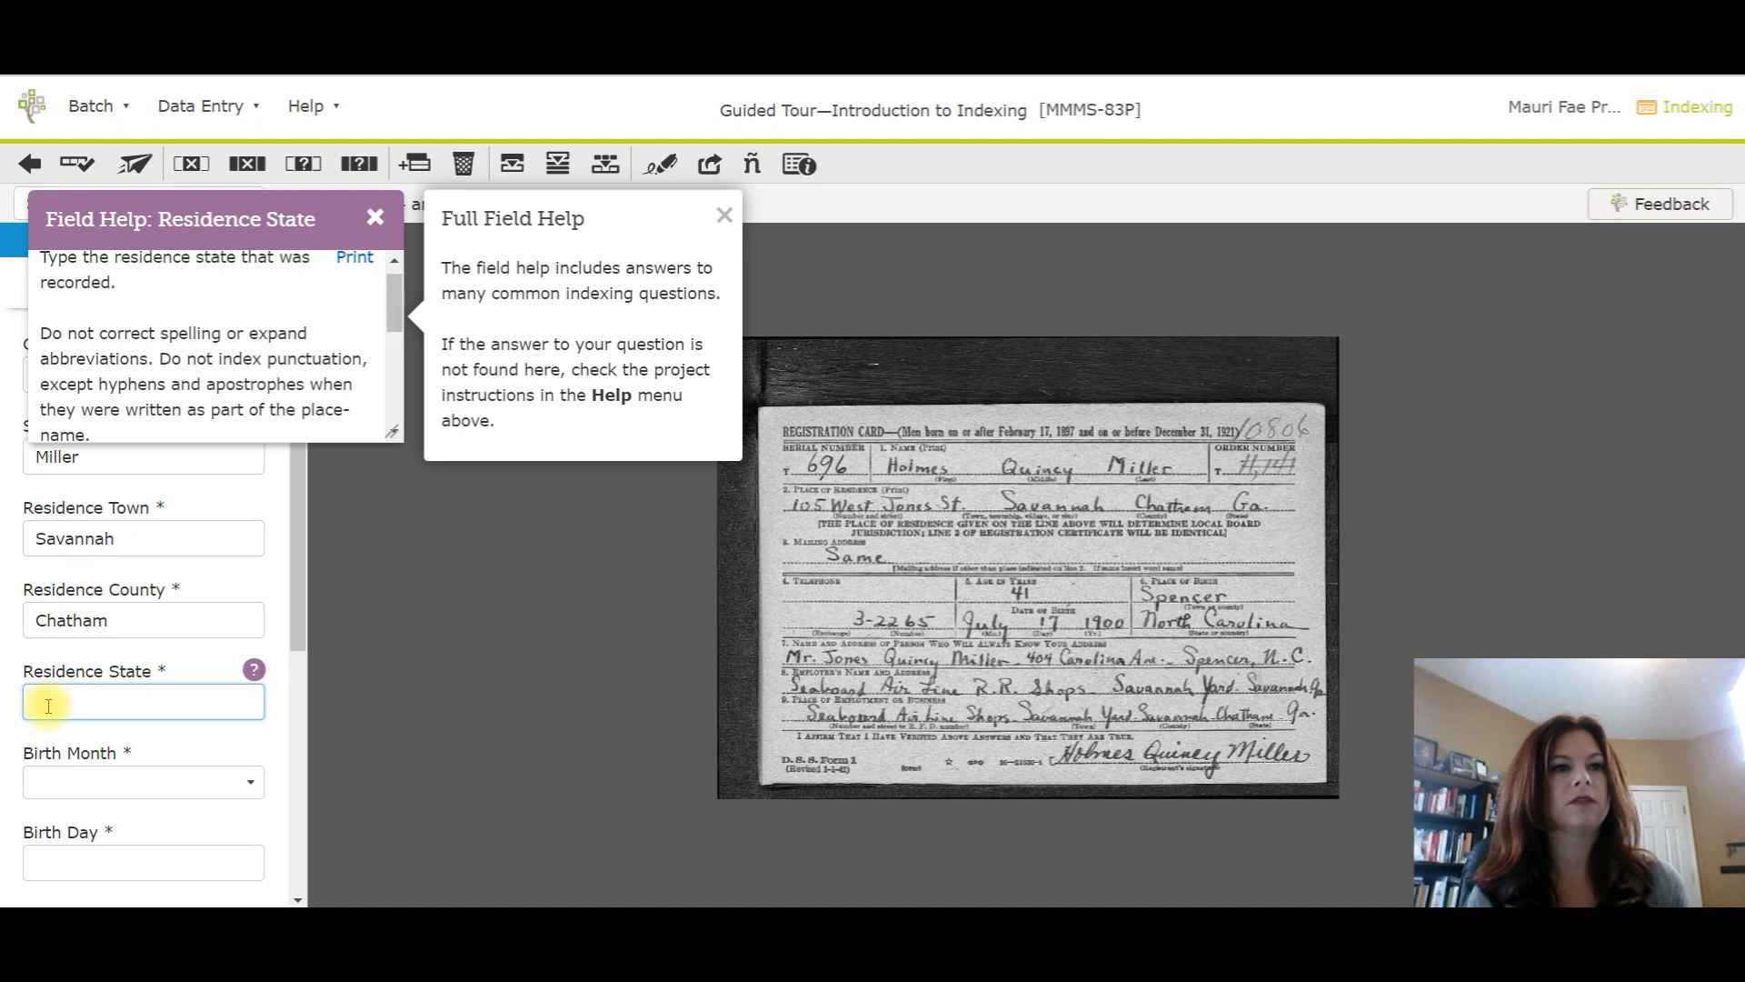
type("Ga")
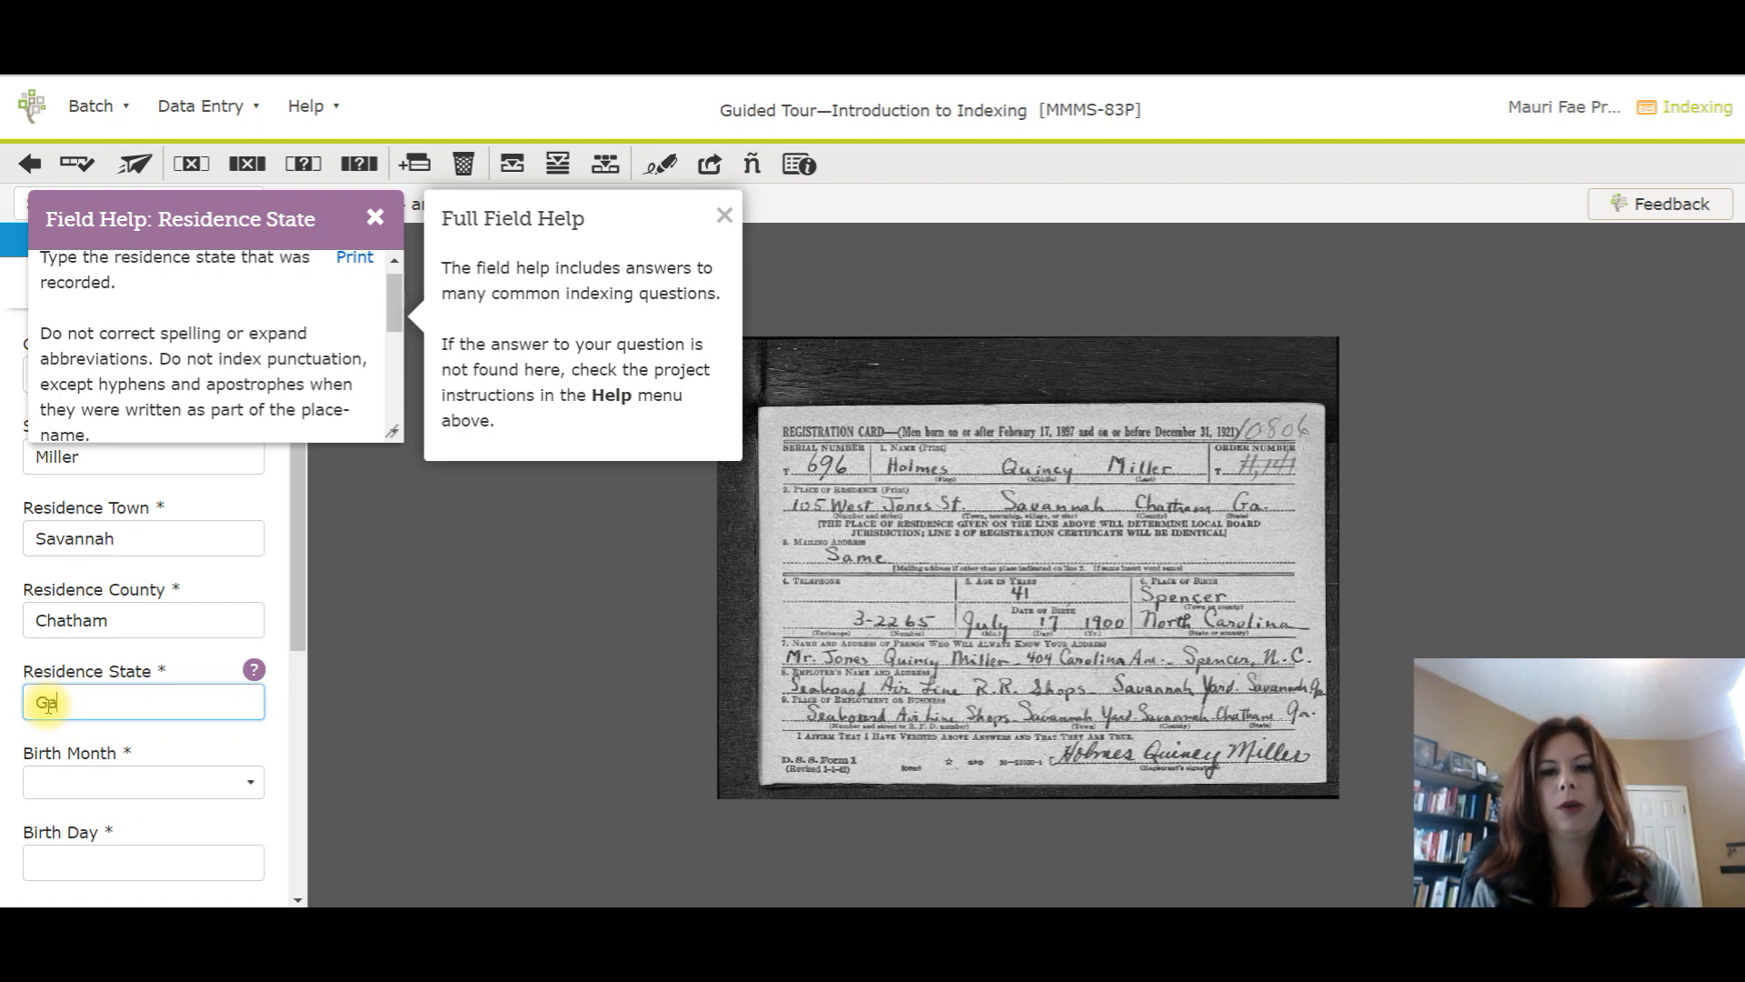
key("Tab")
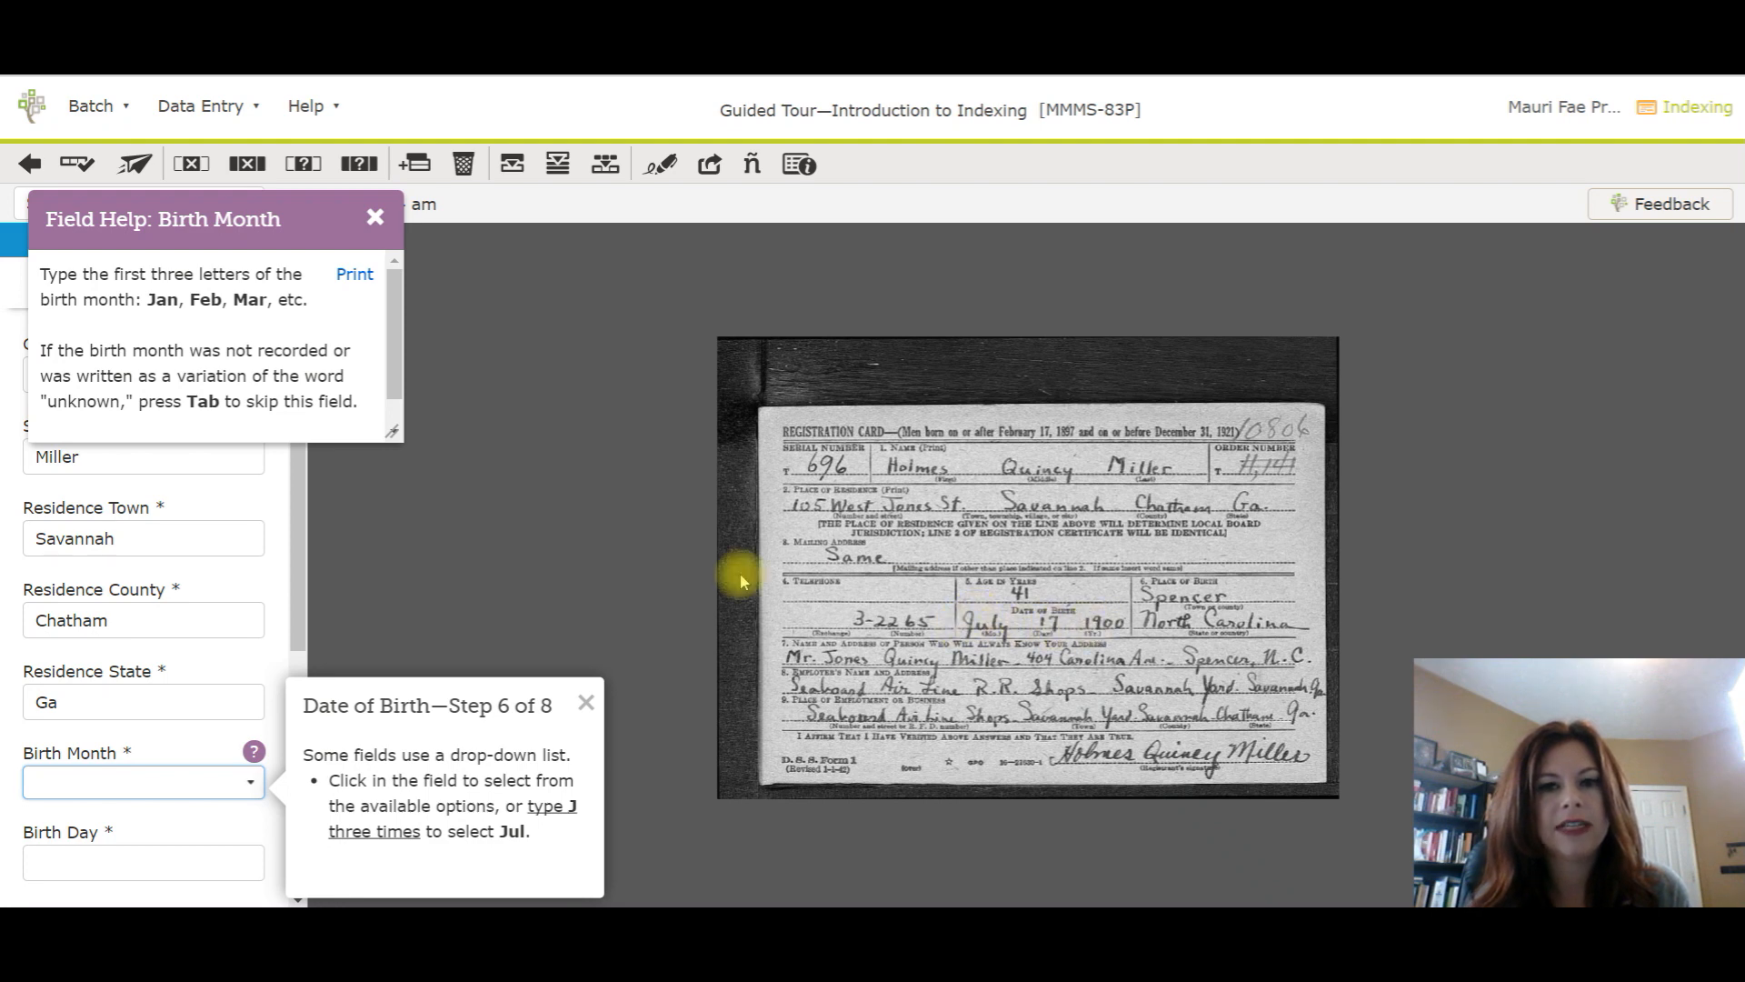
Enter the draftee's birth month, day and year as recorded on the card.
left_click(134, 783)
left_click(128, 561)
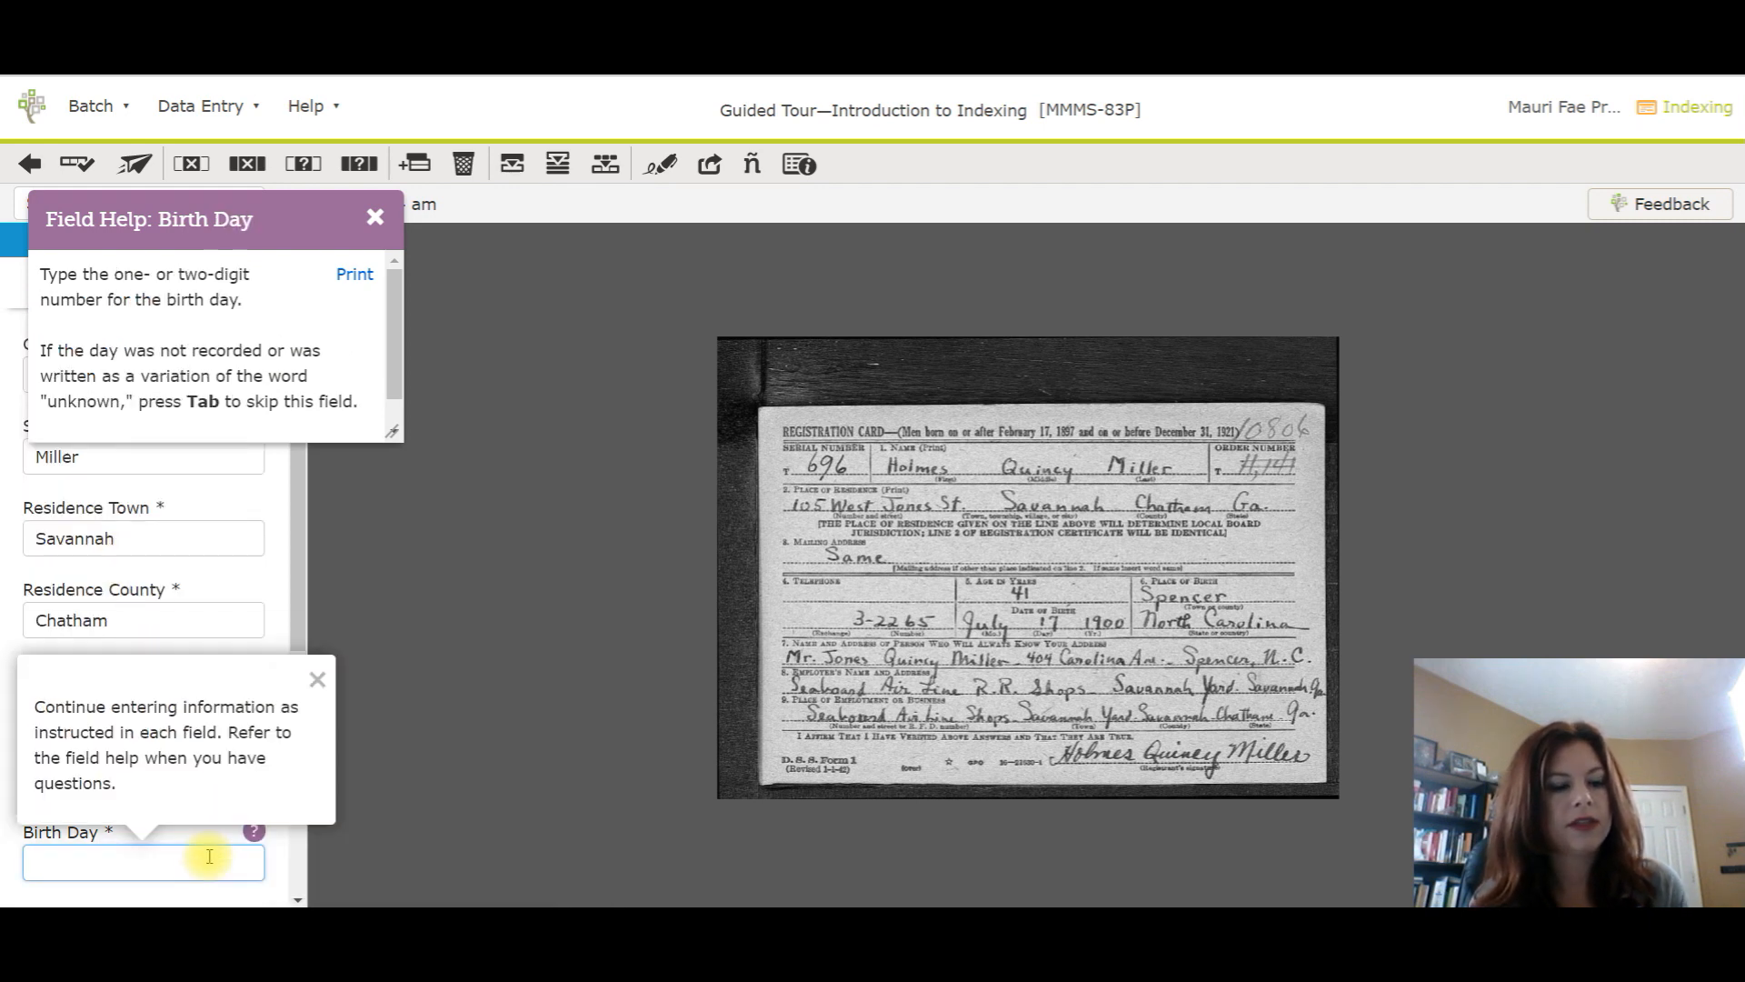
type("17")
key("Tab")
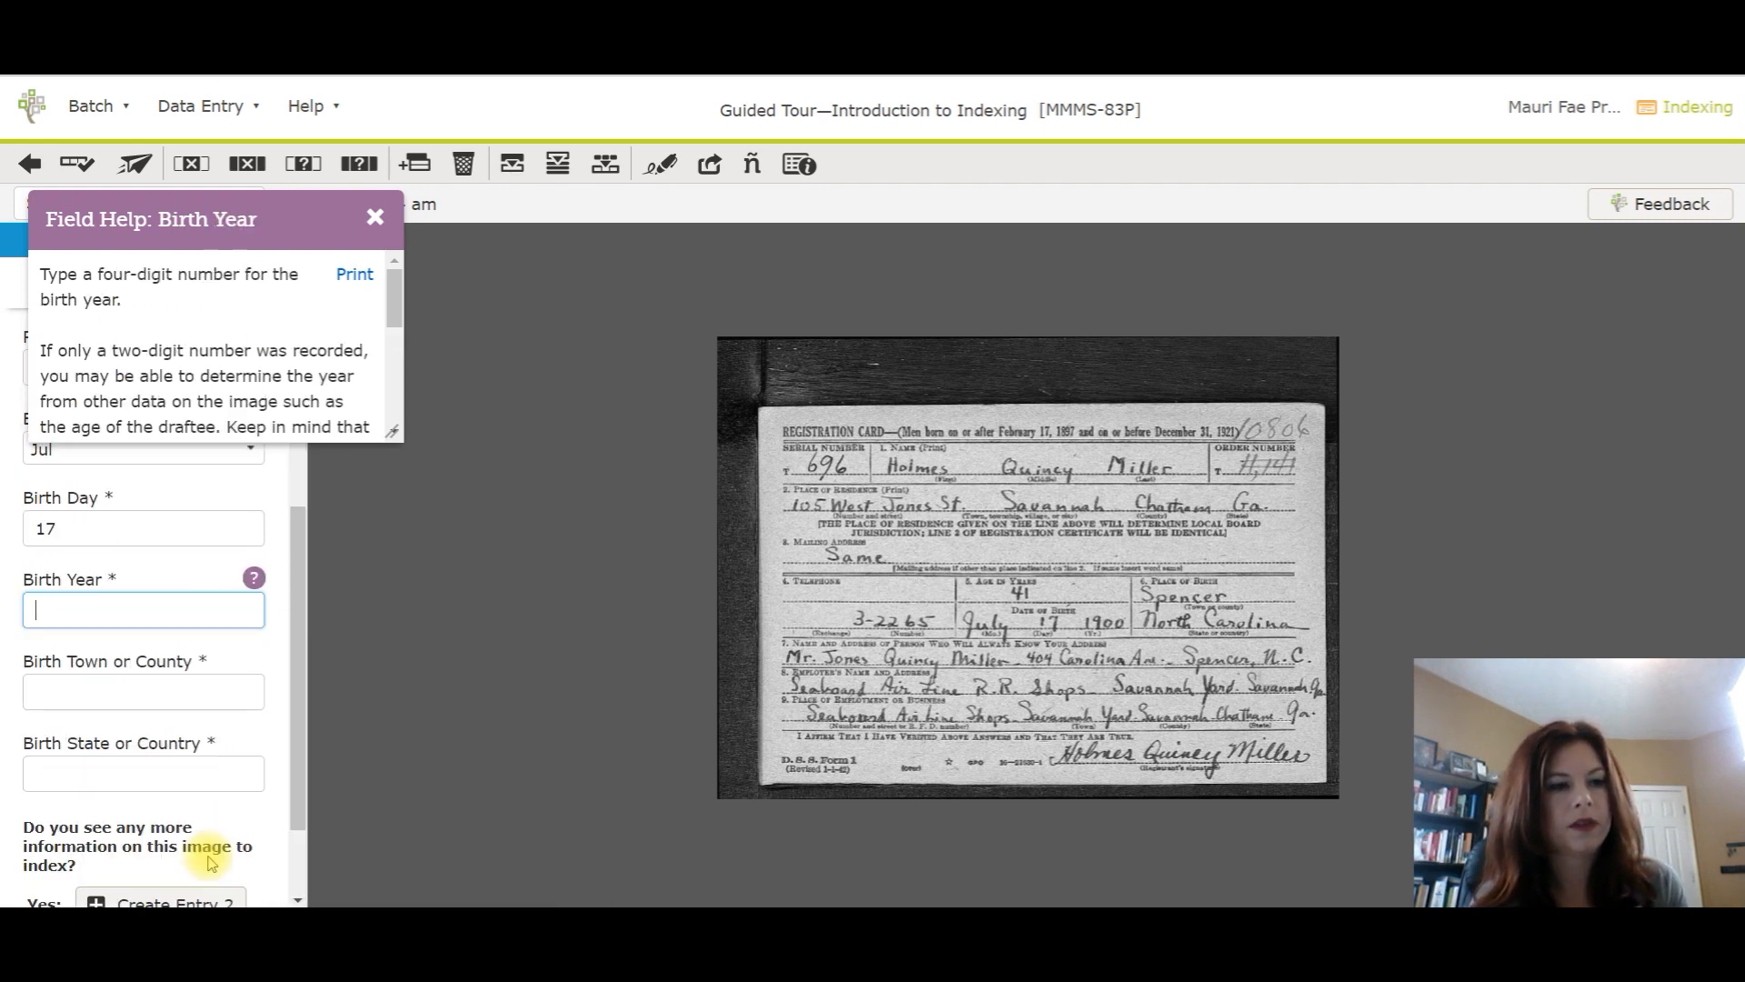
type("1900")
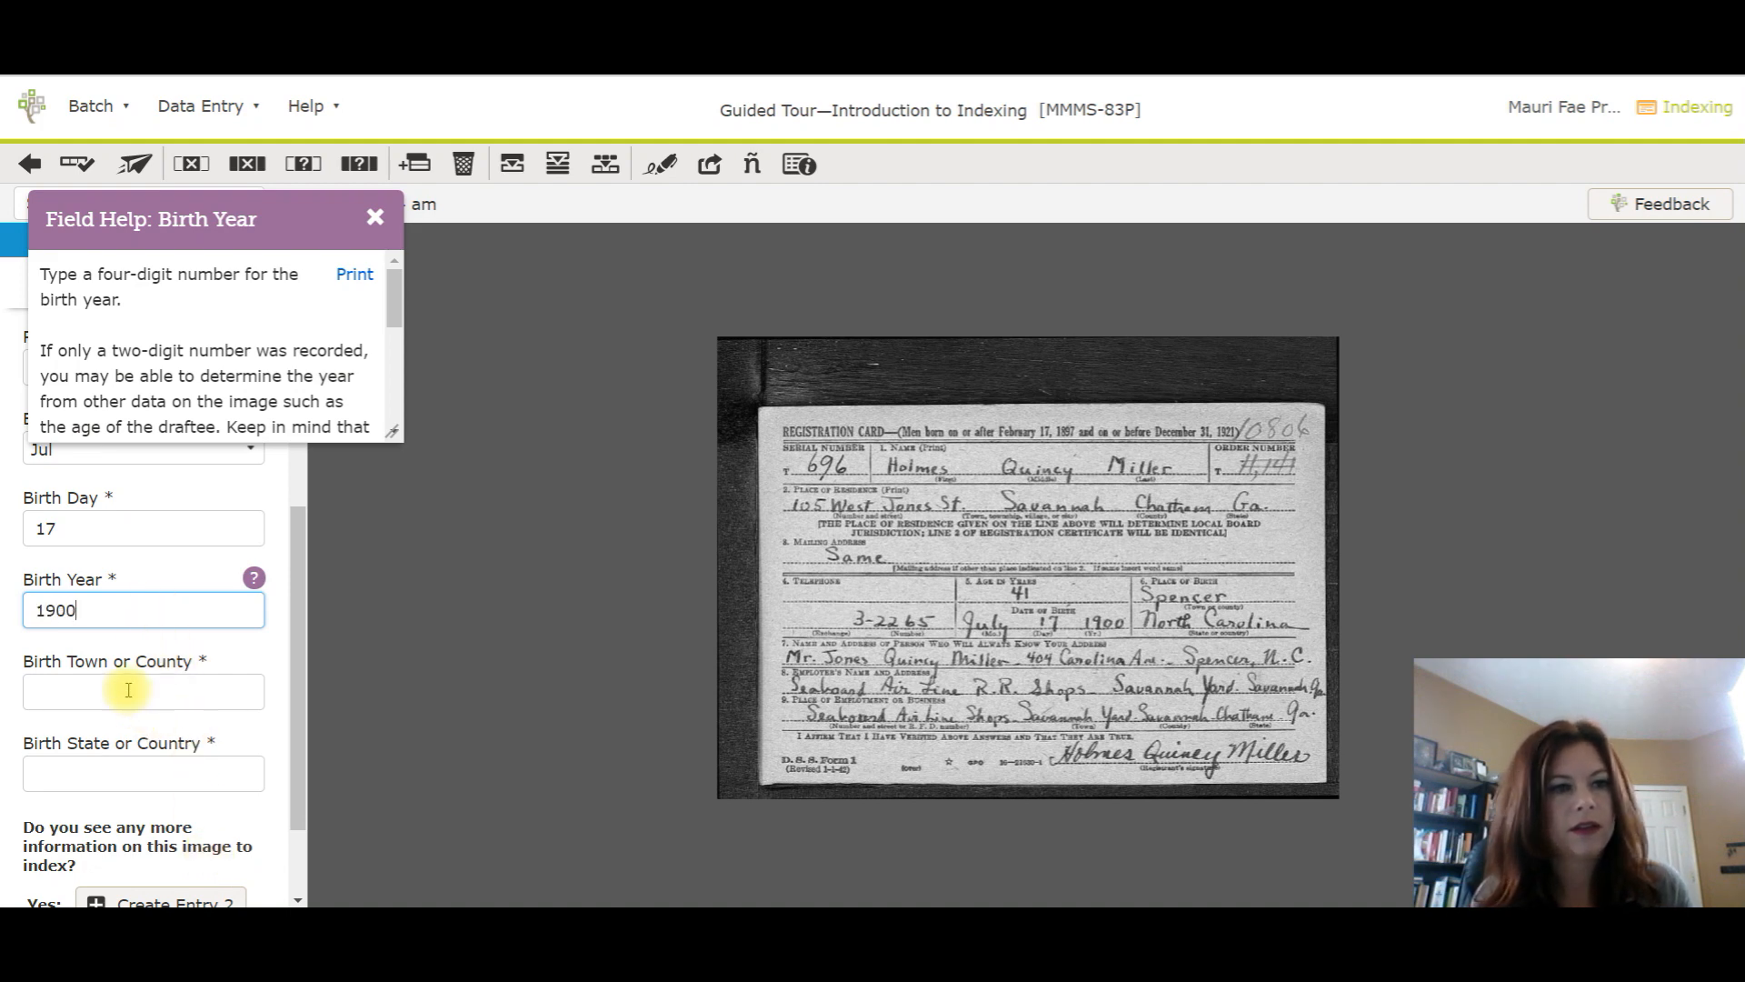
Enter Spencer as the birth town or county and North Carolina as the birth state.
left_click(125, 689)
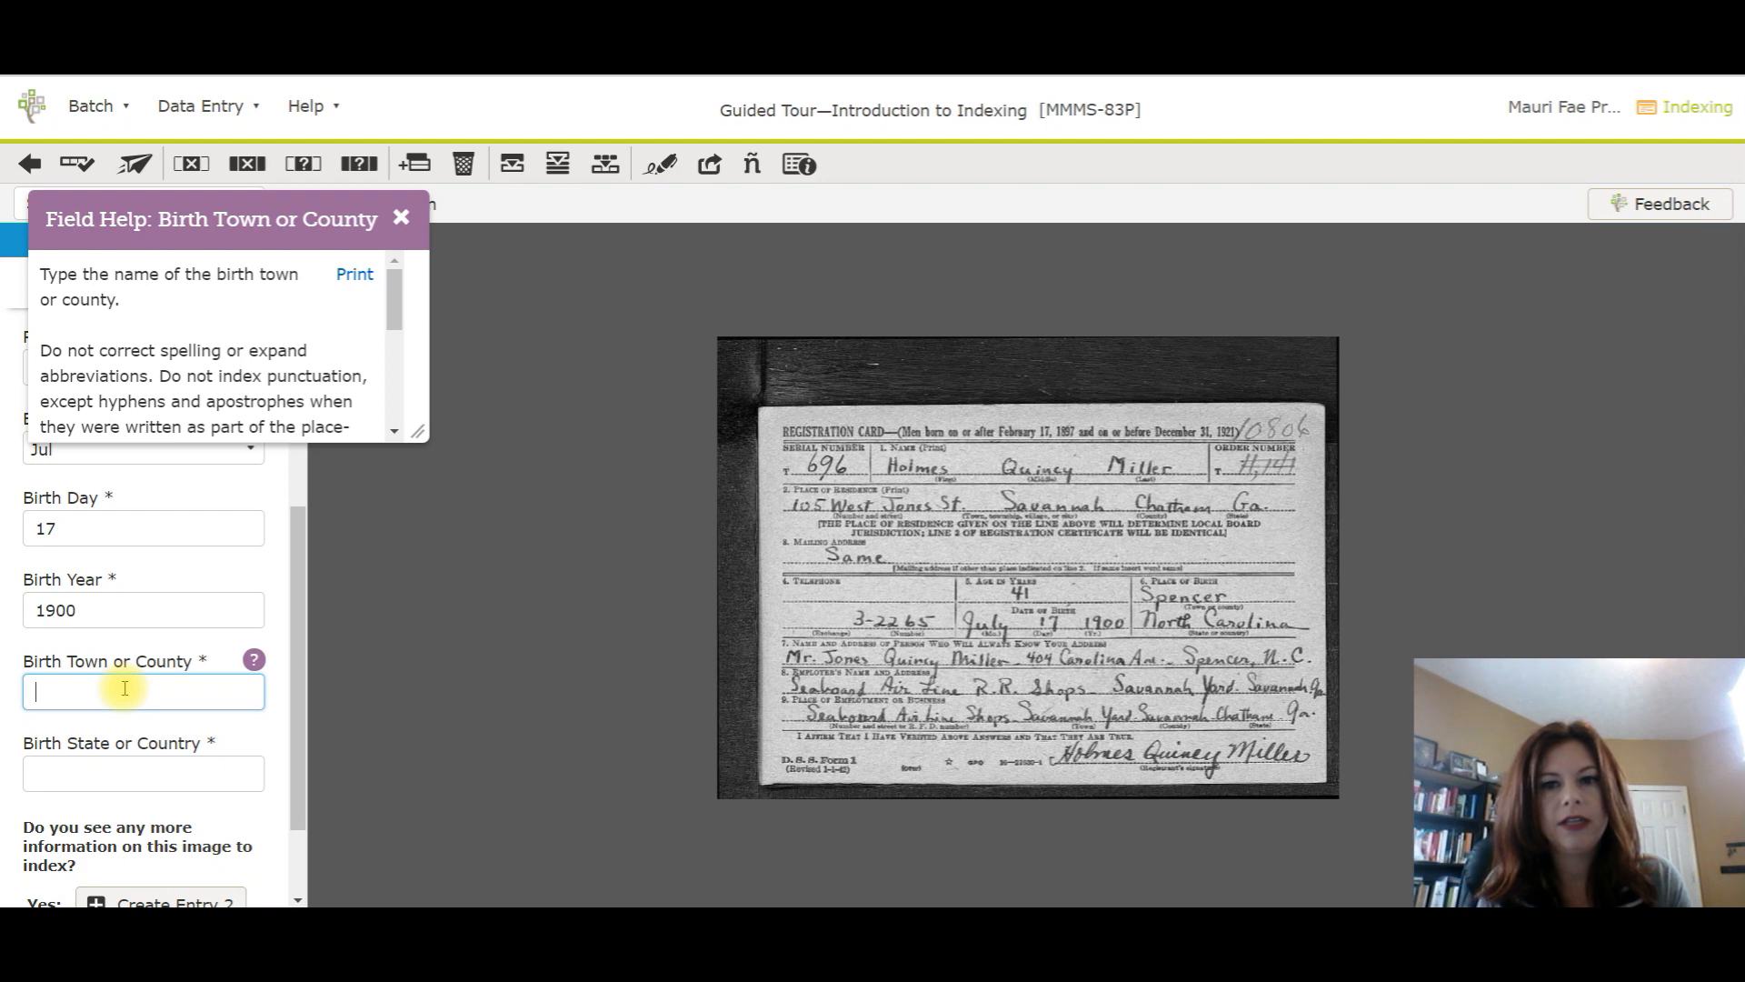
type("Spencer")
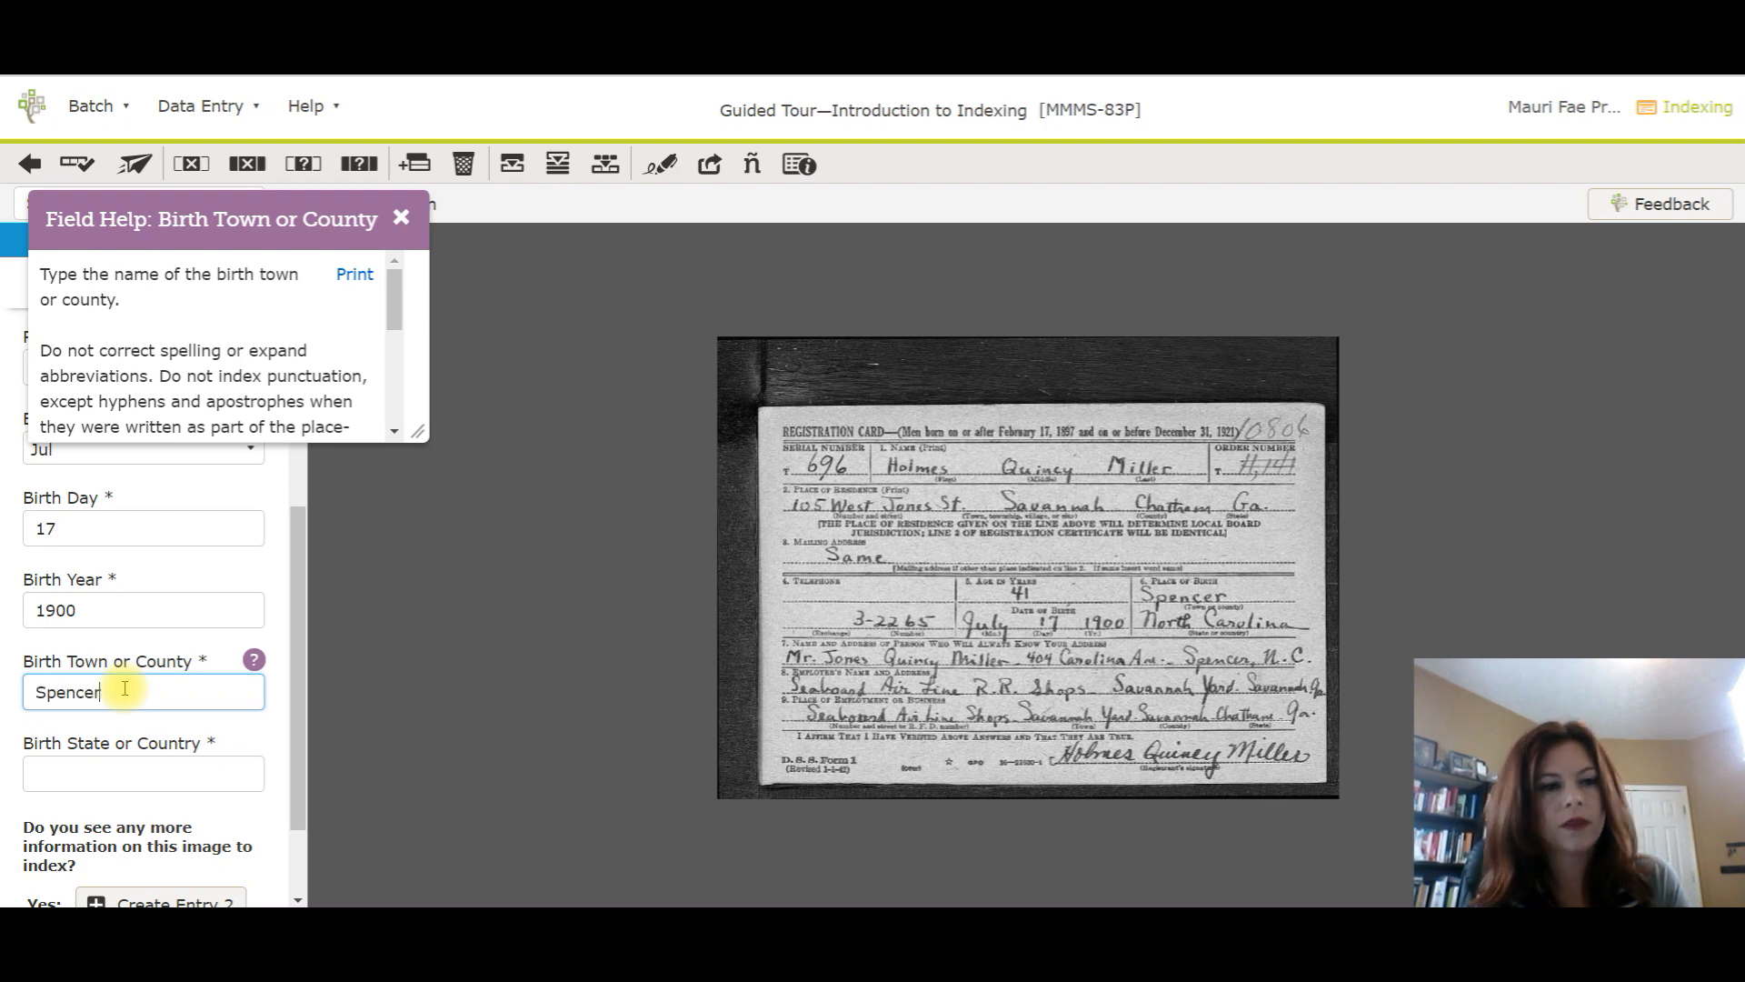
key("Tab")
type("Nor")
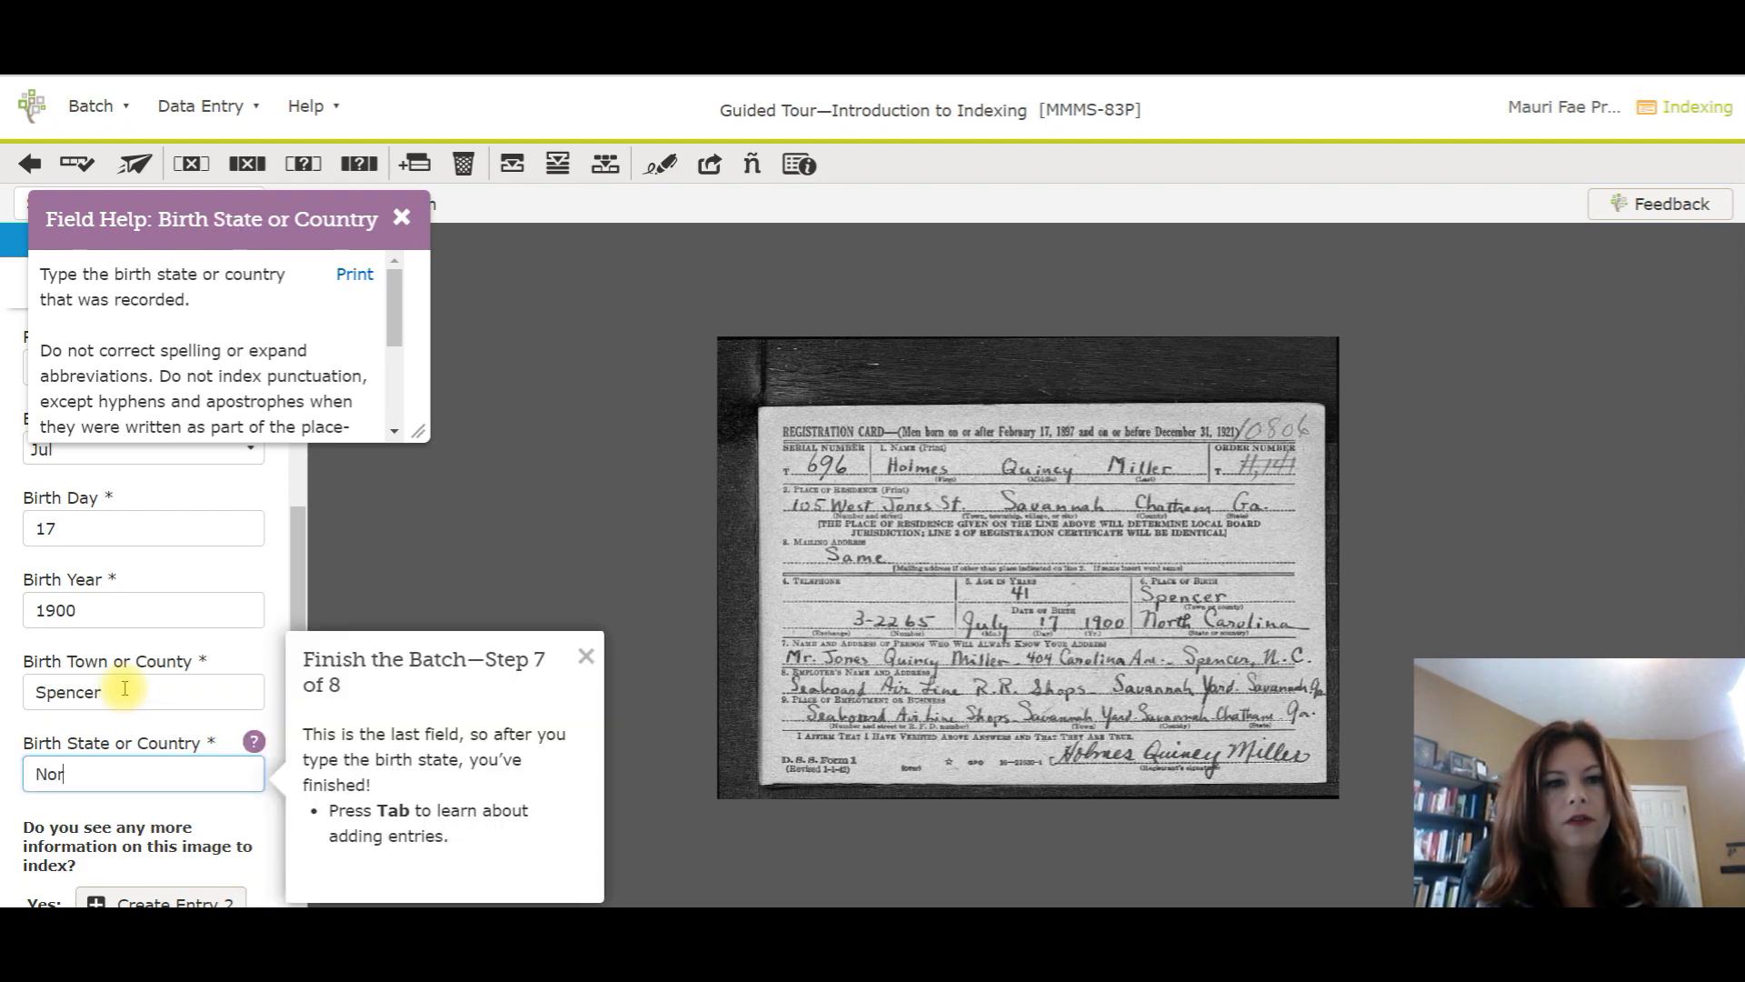
type("th Carolina")
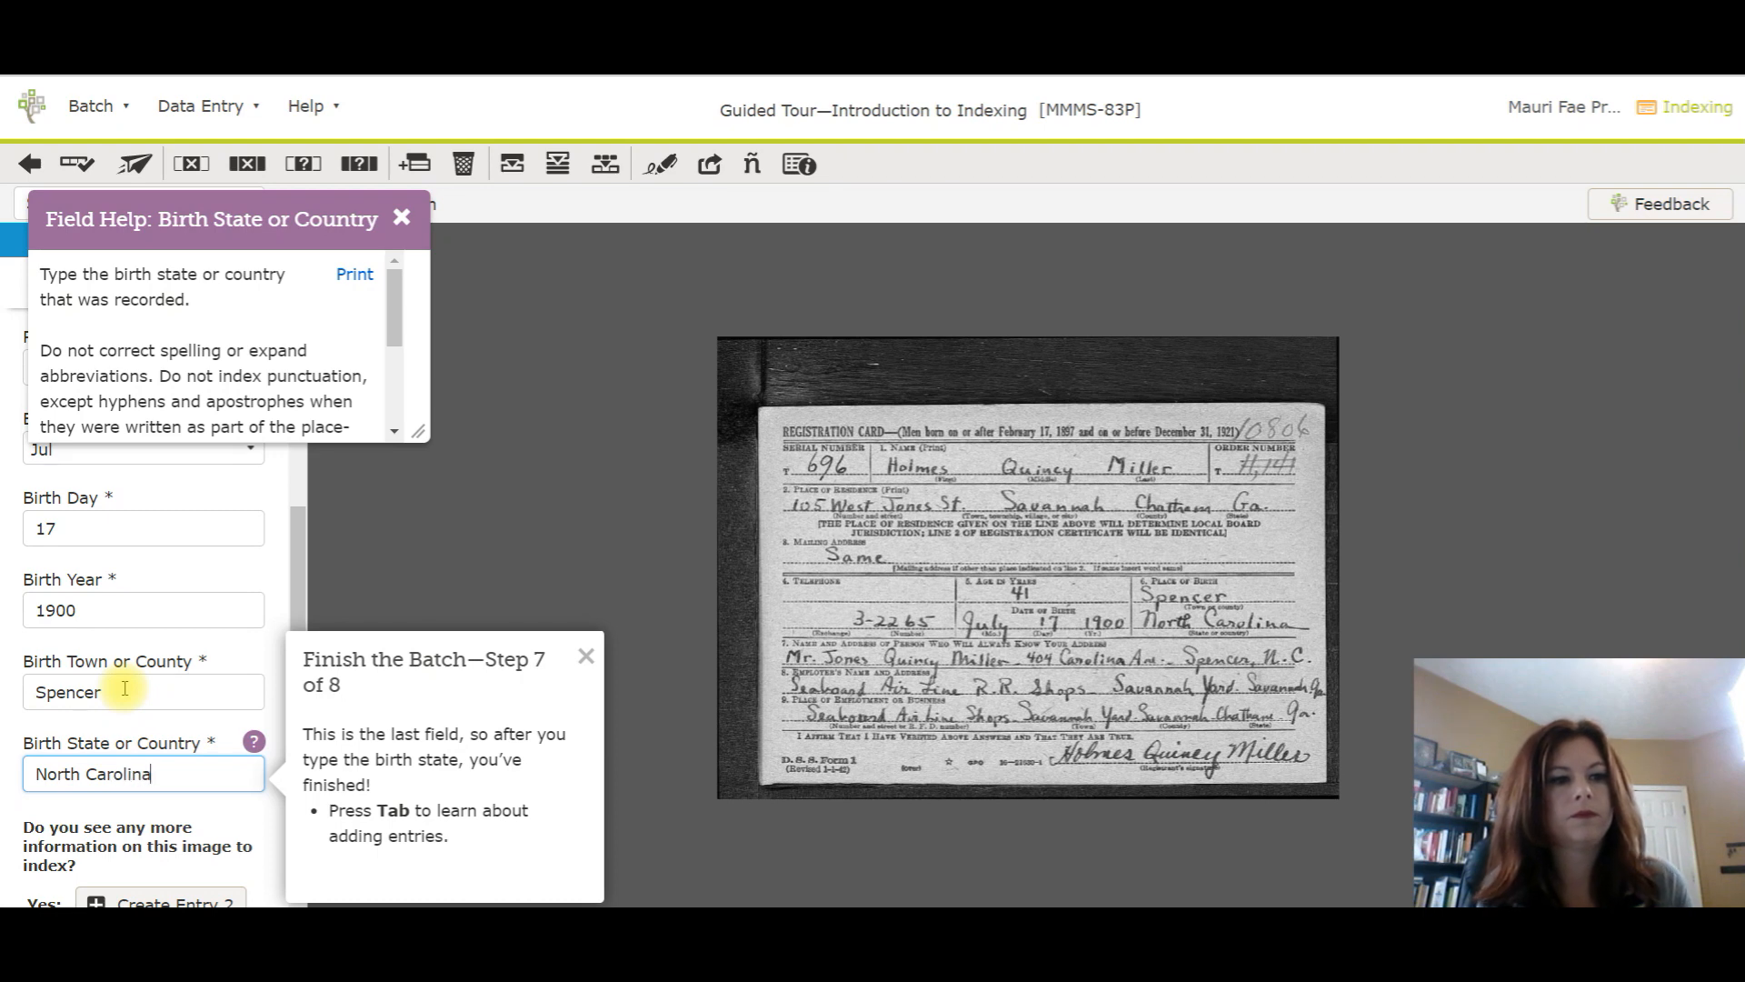
key("Tab")
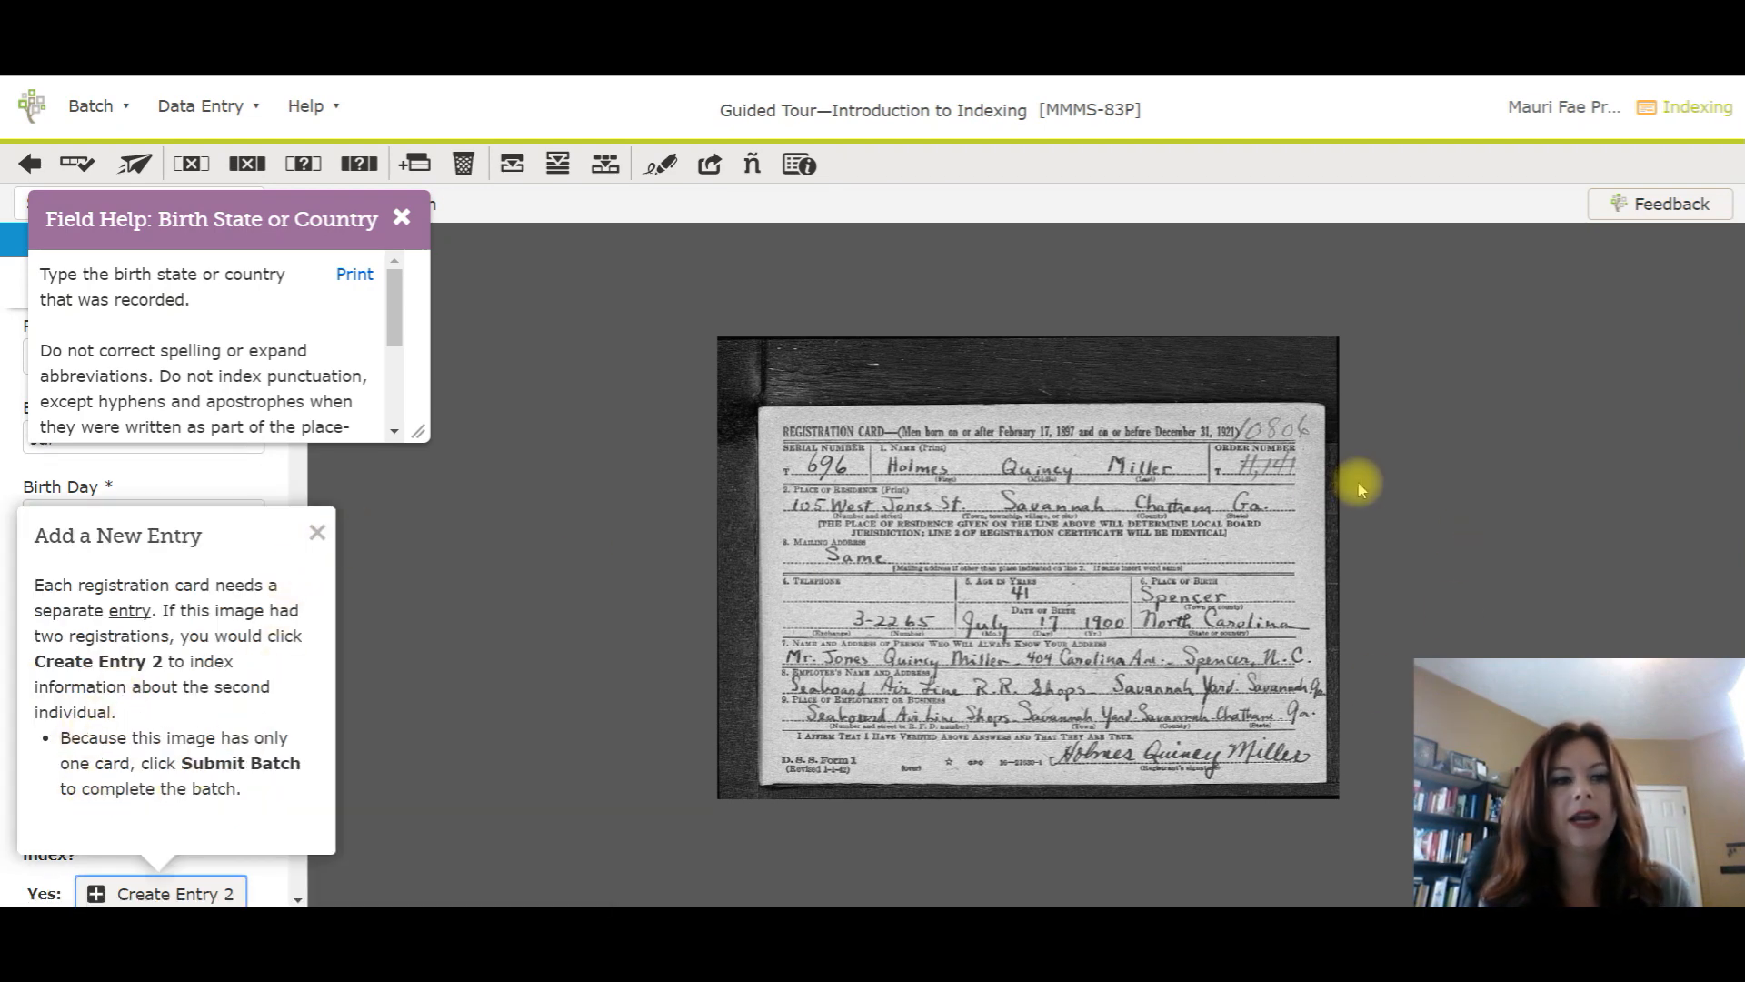
Submit the completed Guided Tour batch without creating a second entry.
left_click(315, 535)
left_click_drag(298, 656, 315, 775)
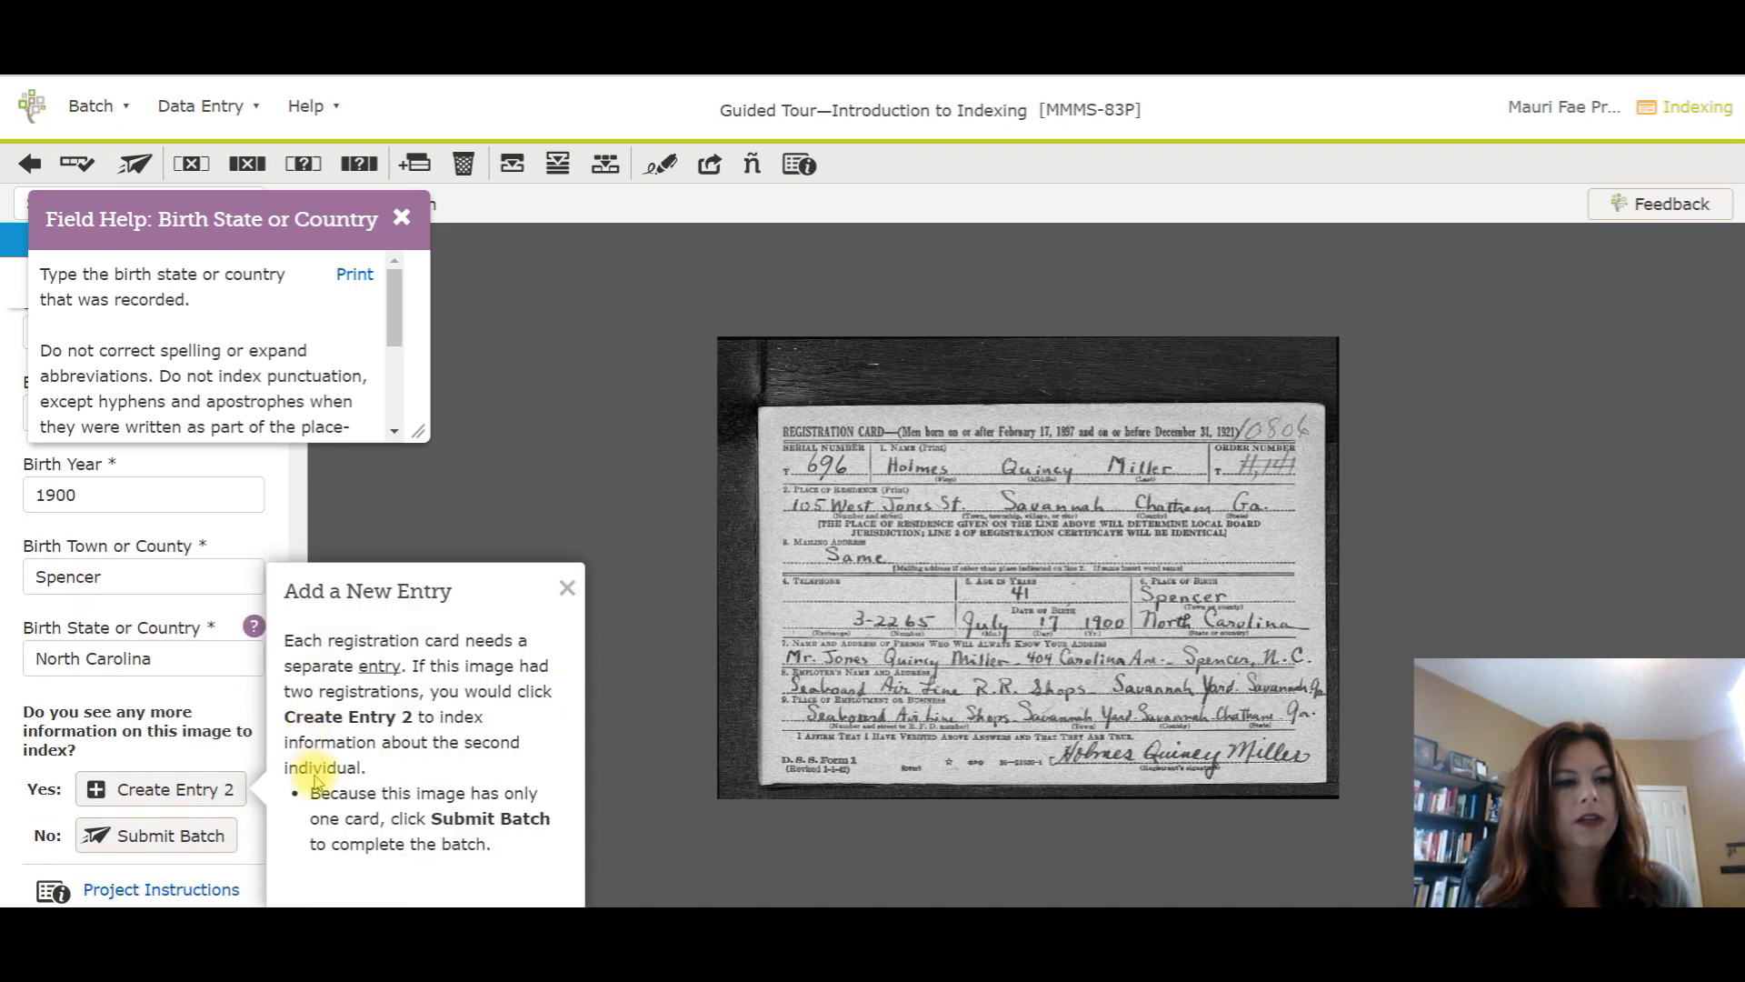
left_click(178, 837)
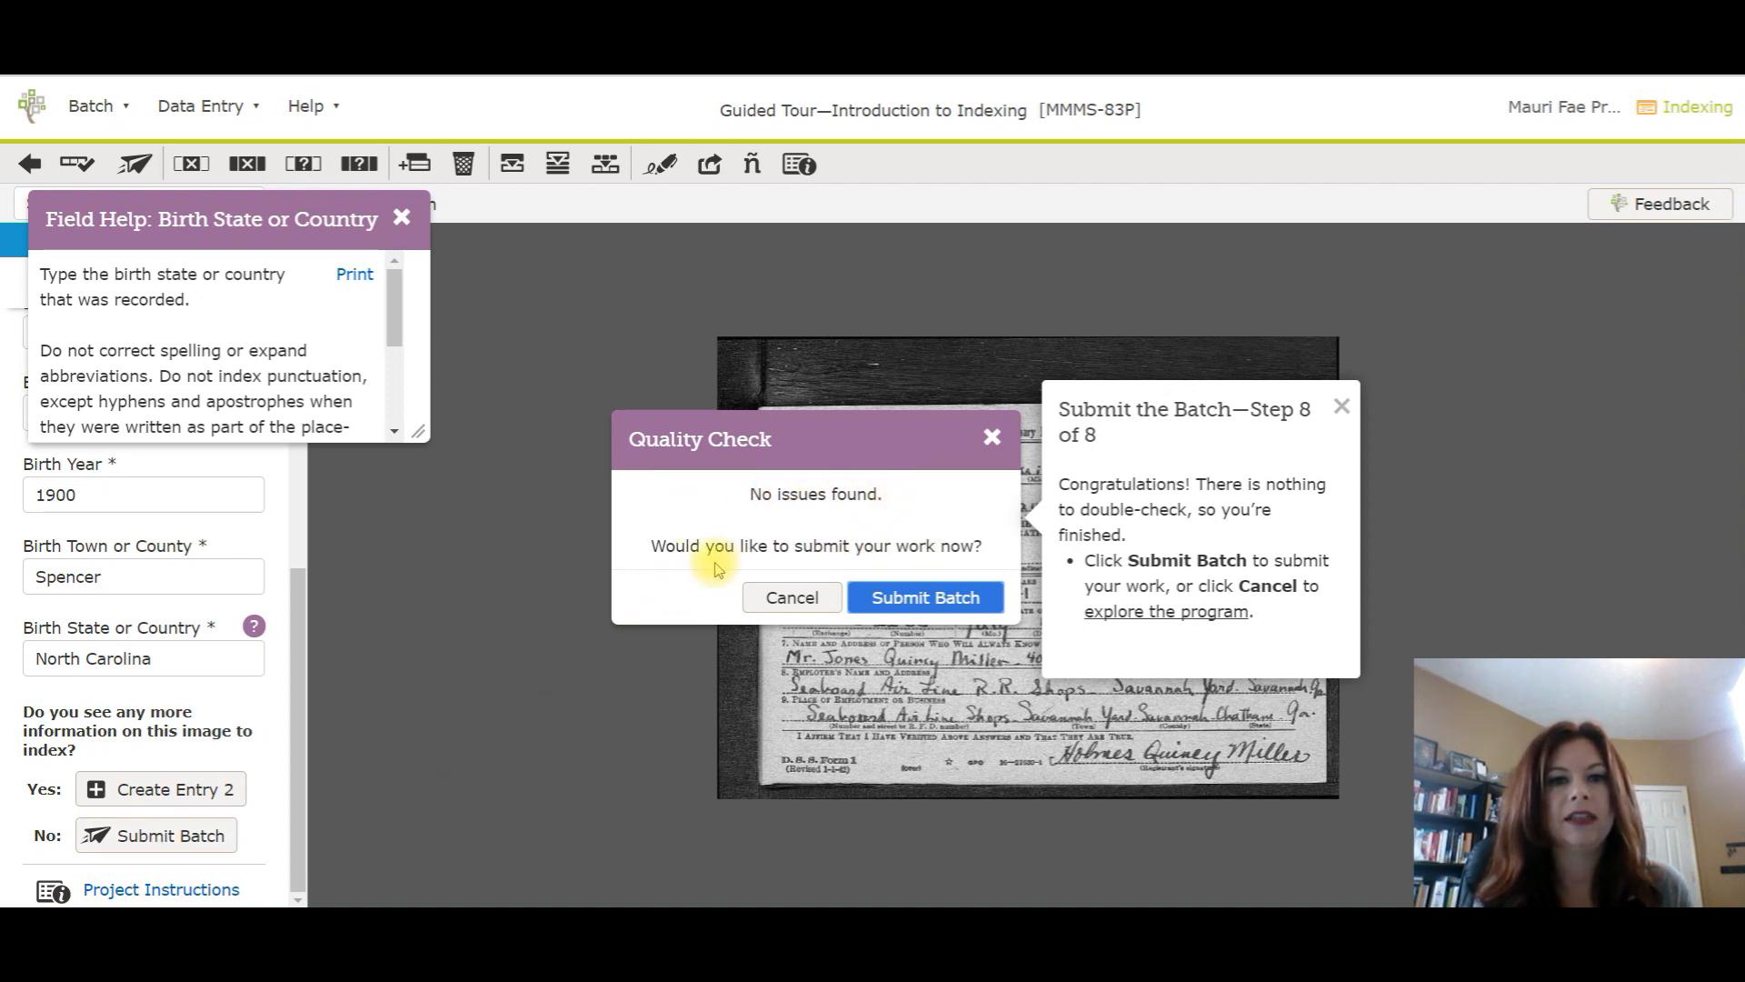
left_click(897, 613)
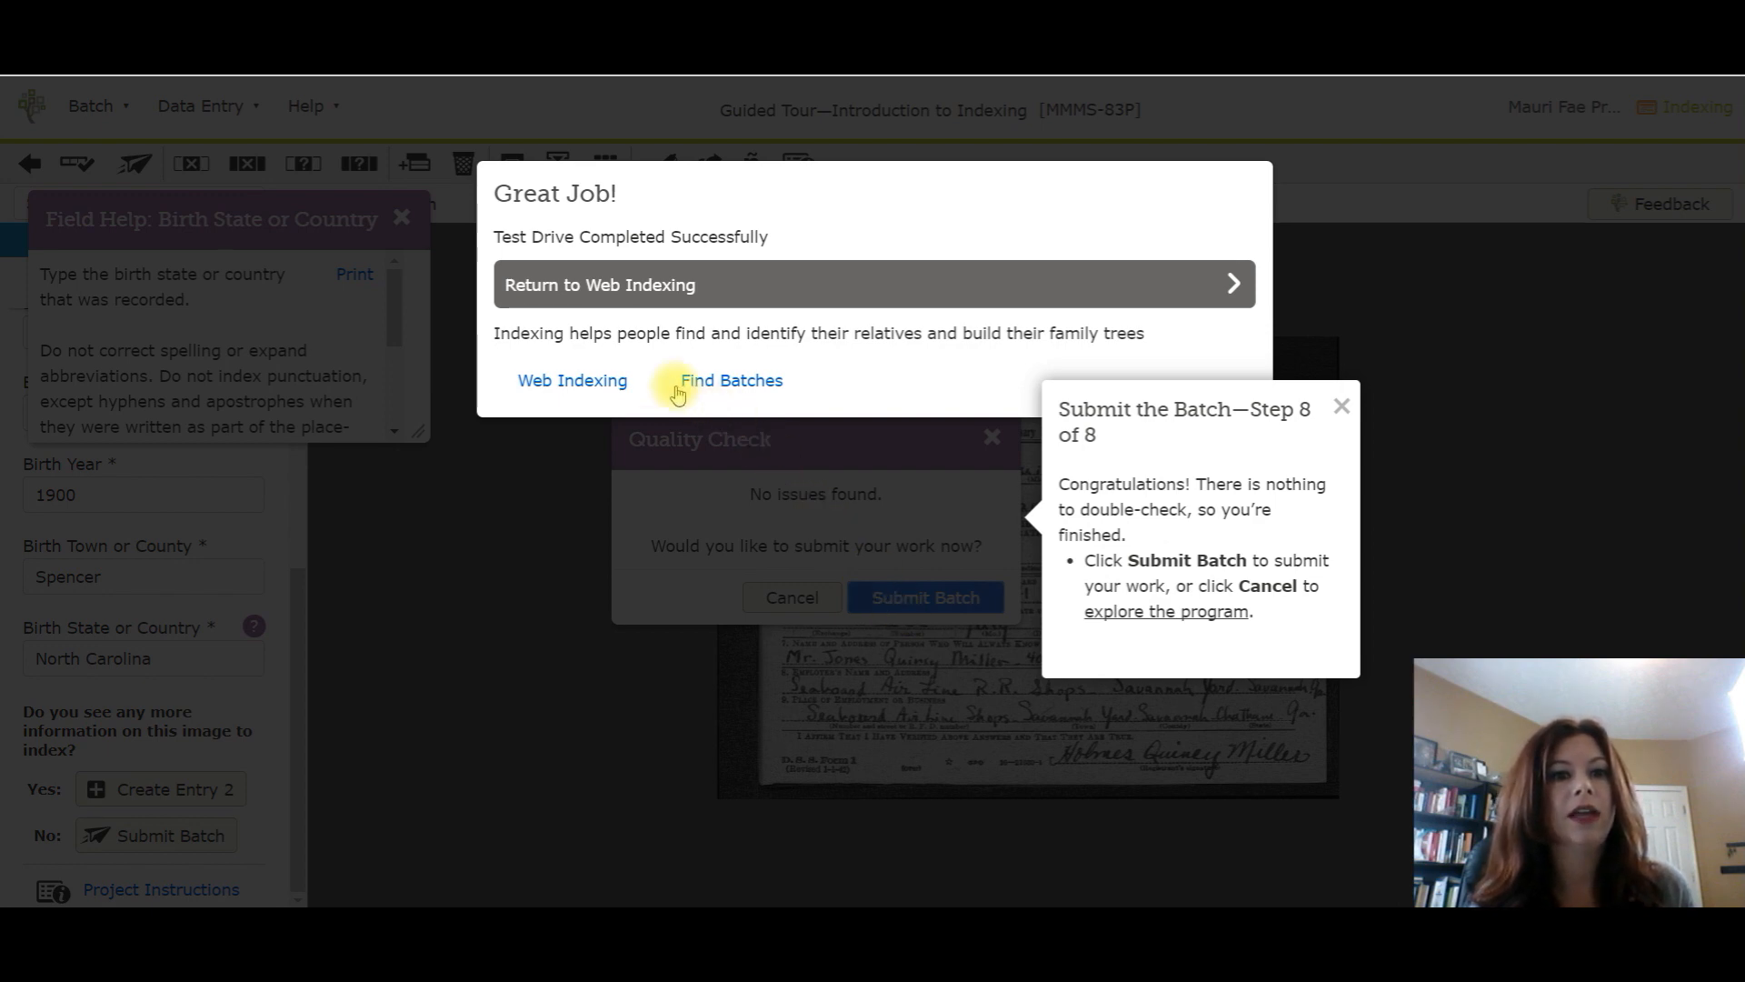
Return to Web Indexing and search for indexing batches with the Beginning difficulty level.
left_click(558, 389)
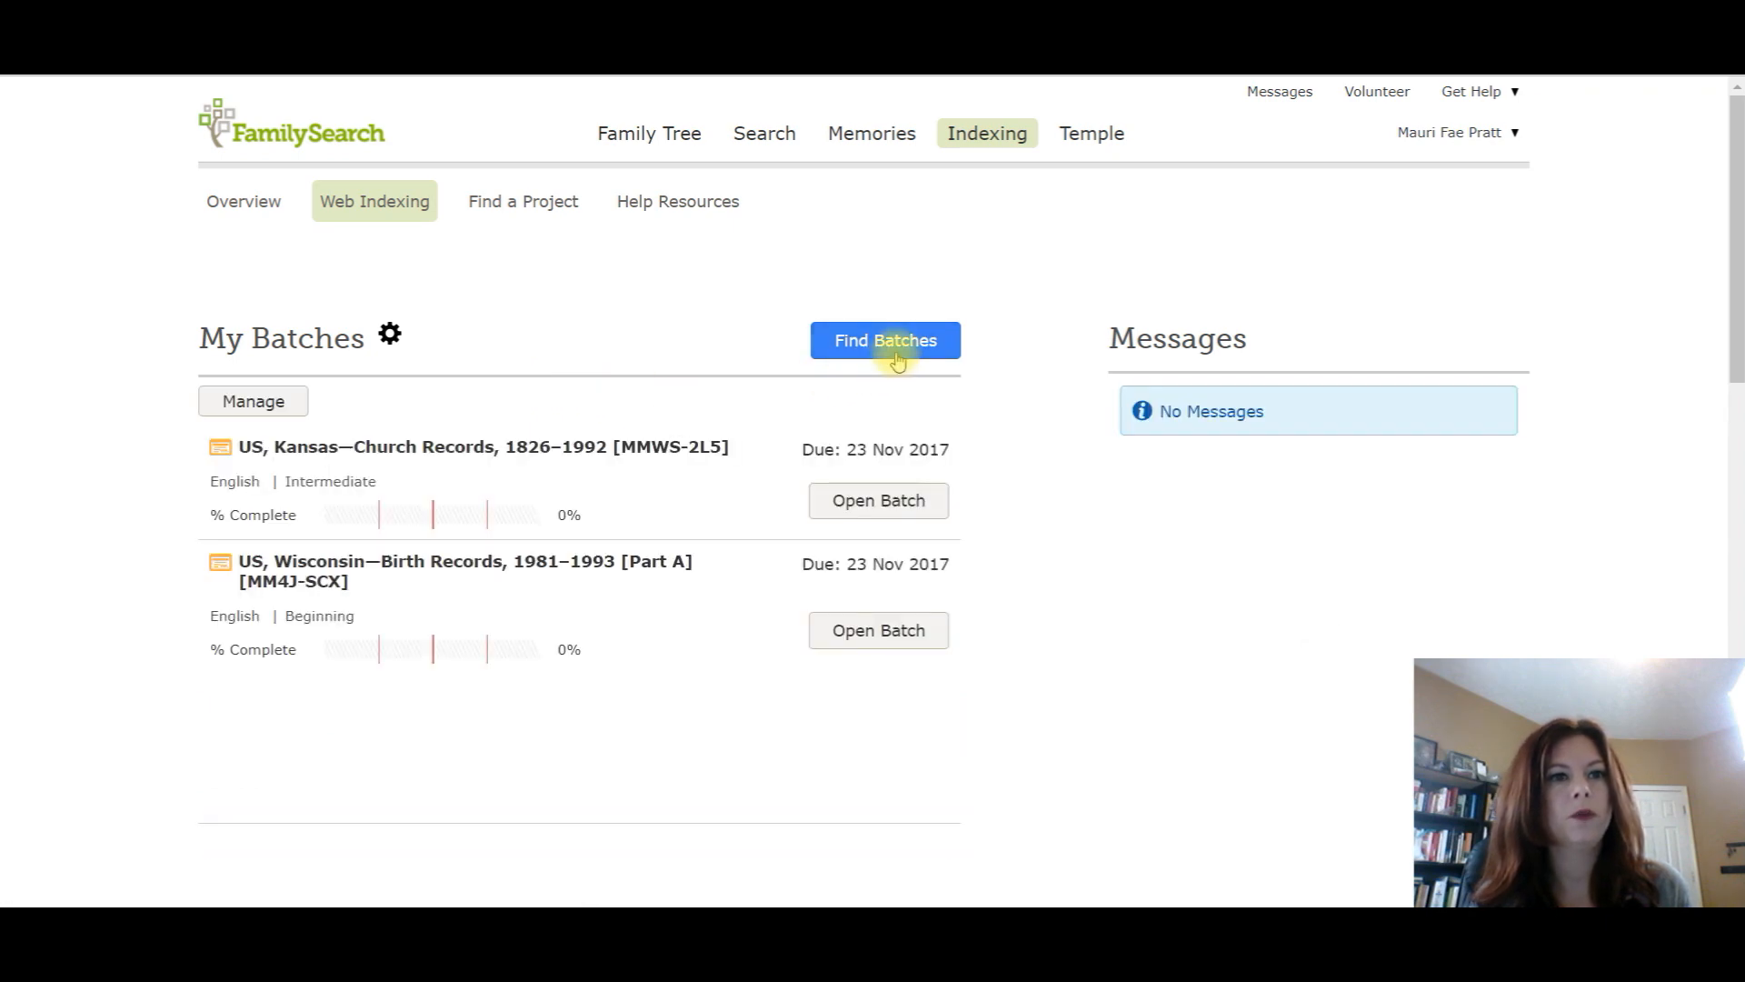
left_click(897, 358)
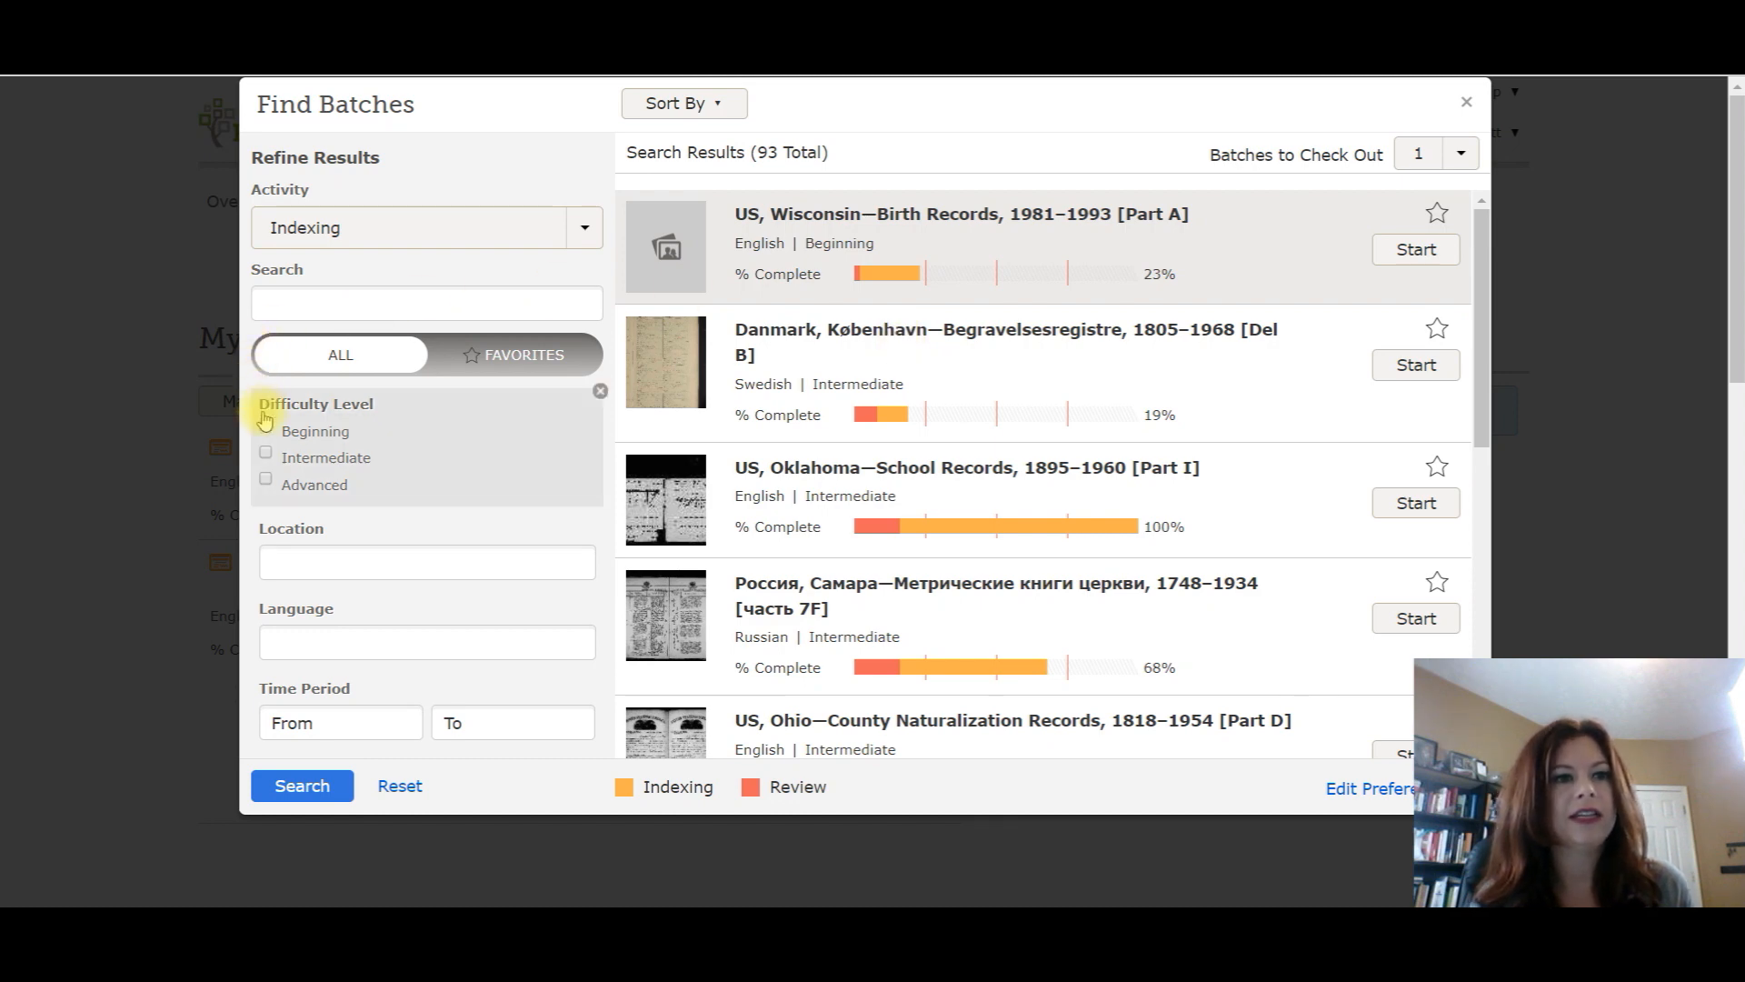
left_click(288, 788)
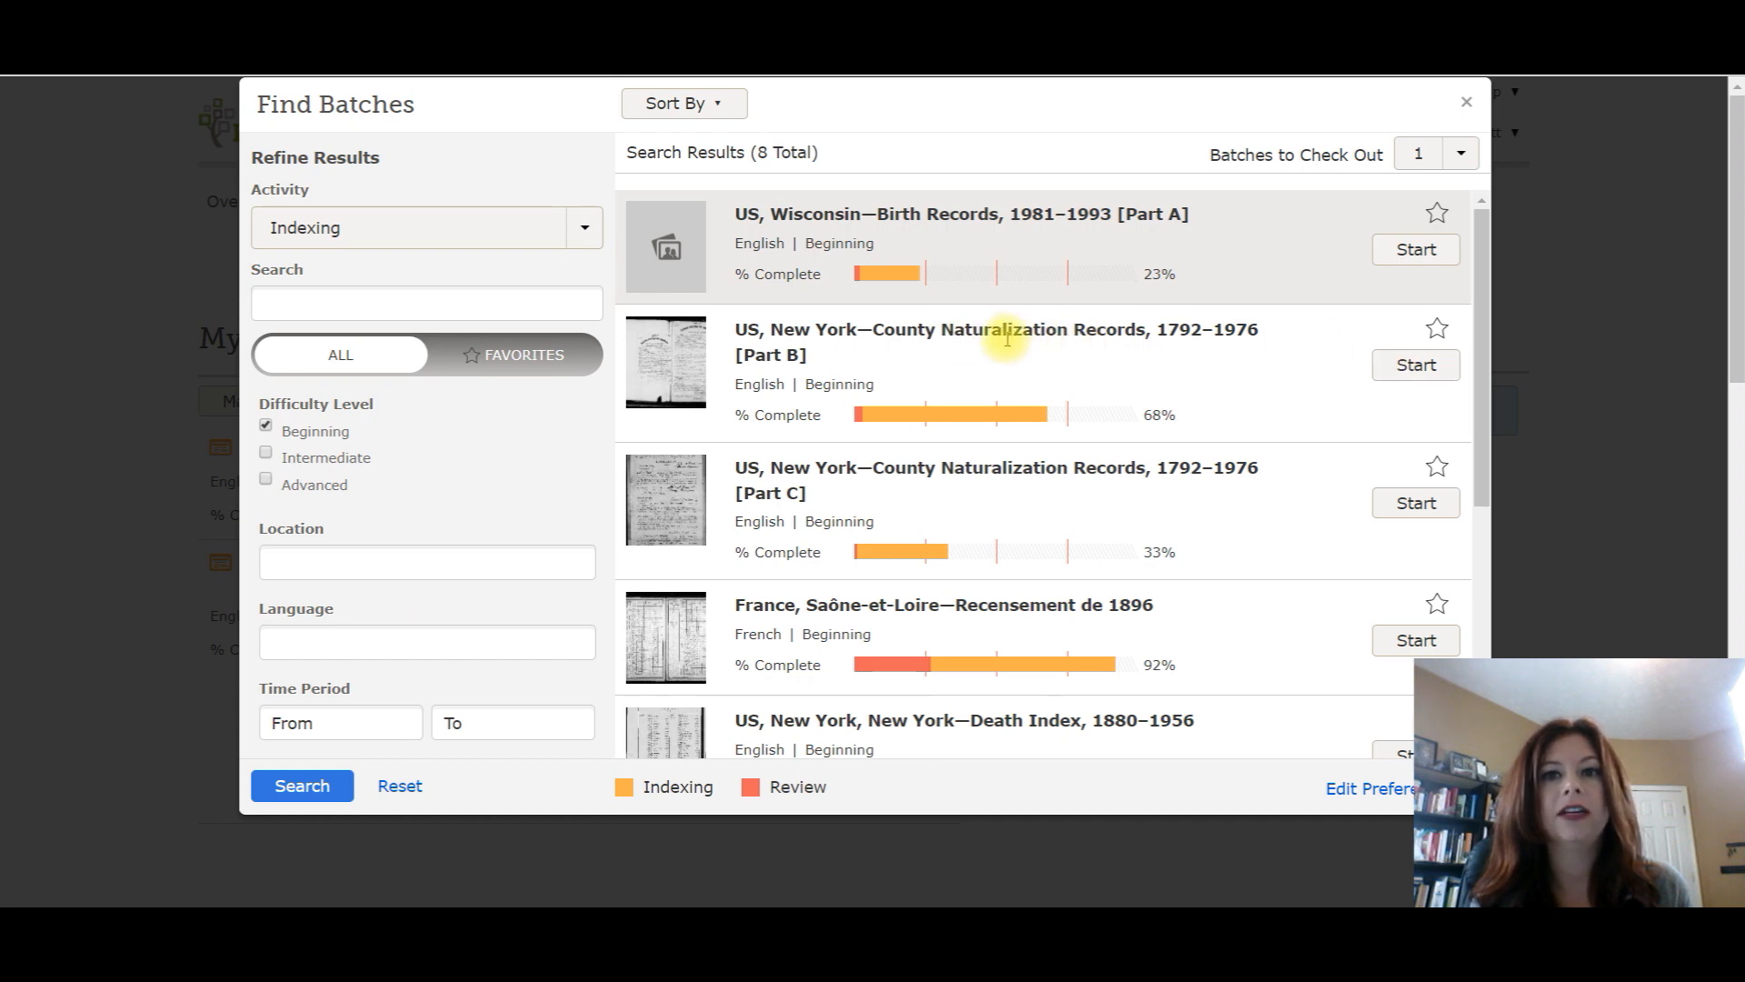
Start the US, New York—County Naturalization Records, 1792–1976 [Part B] indexing batch, look through its project instructions and close them.
left_click(1402, 367)
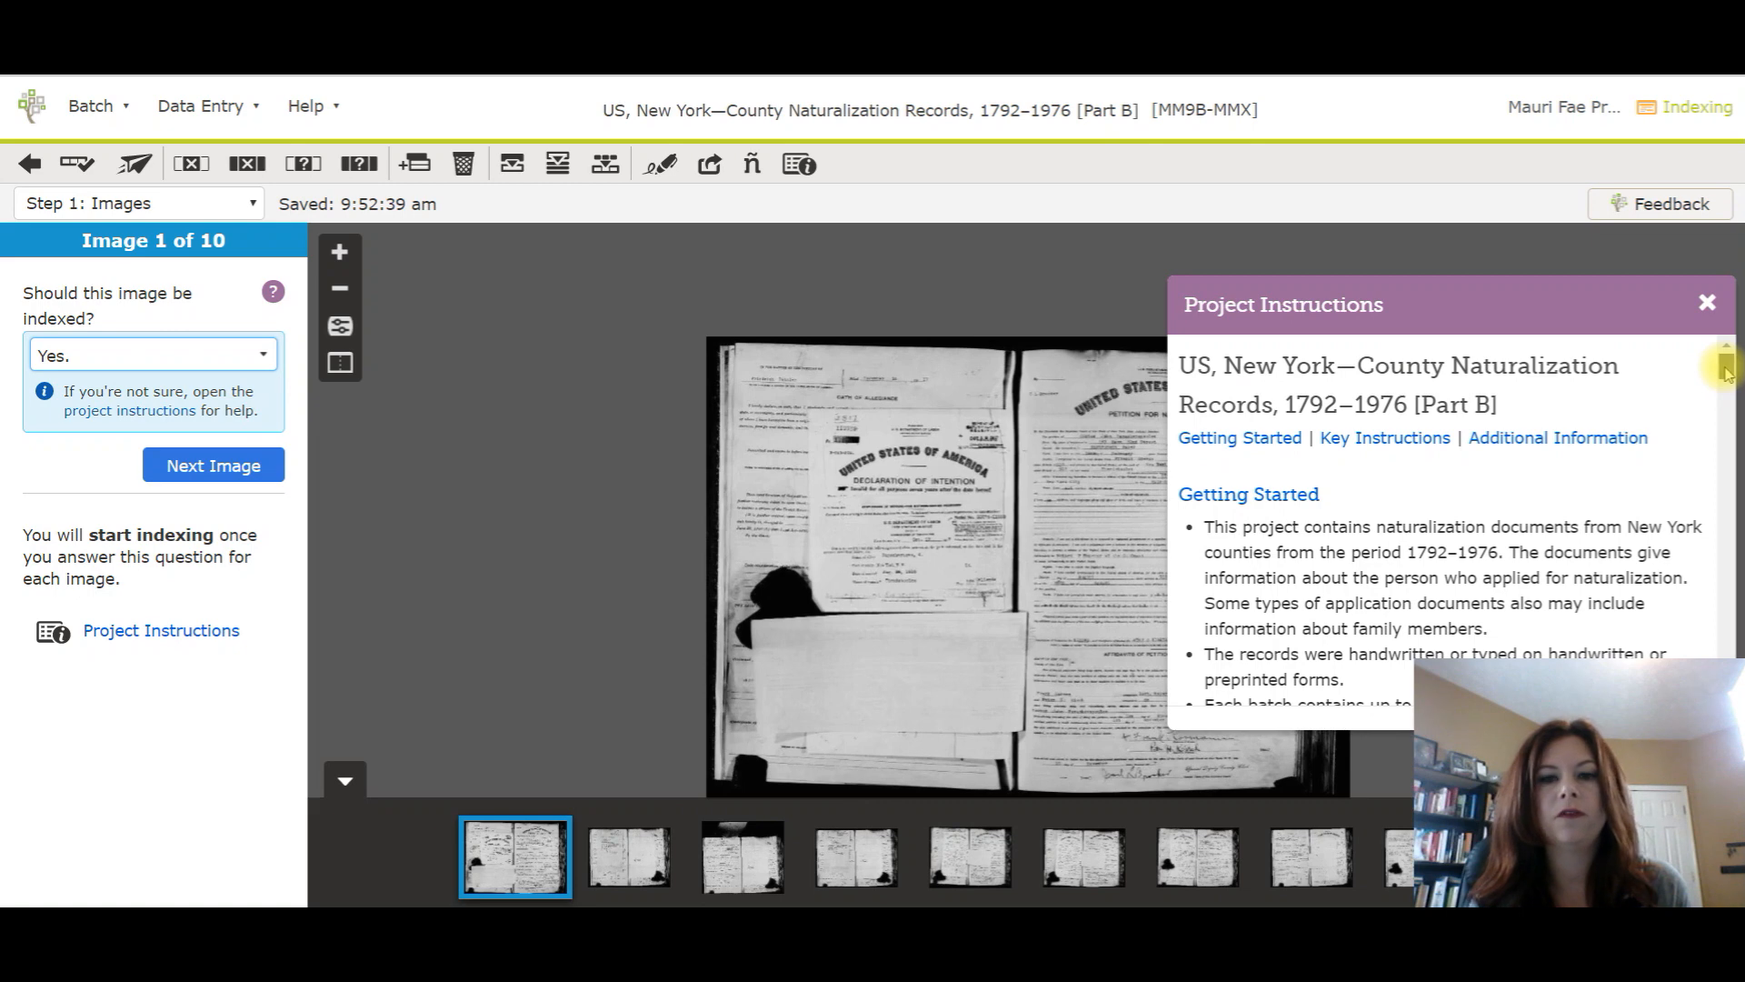
scroll(1725, 368, "down", 2)
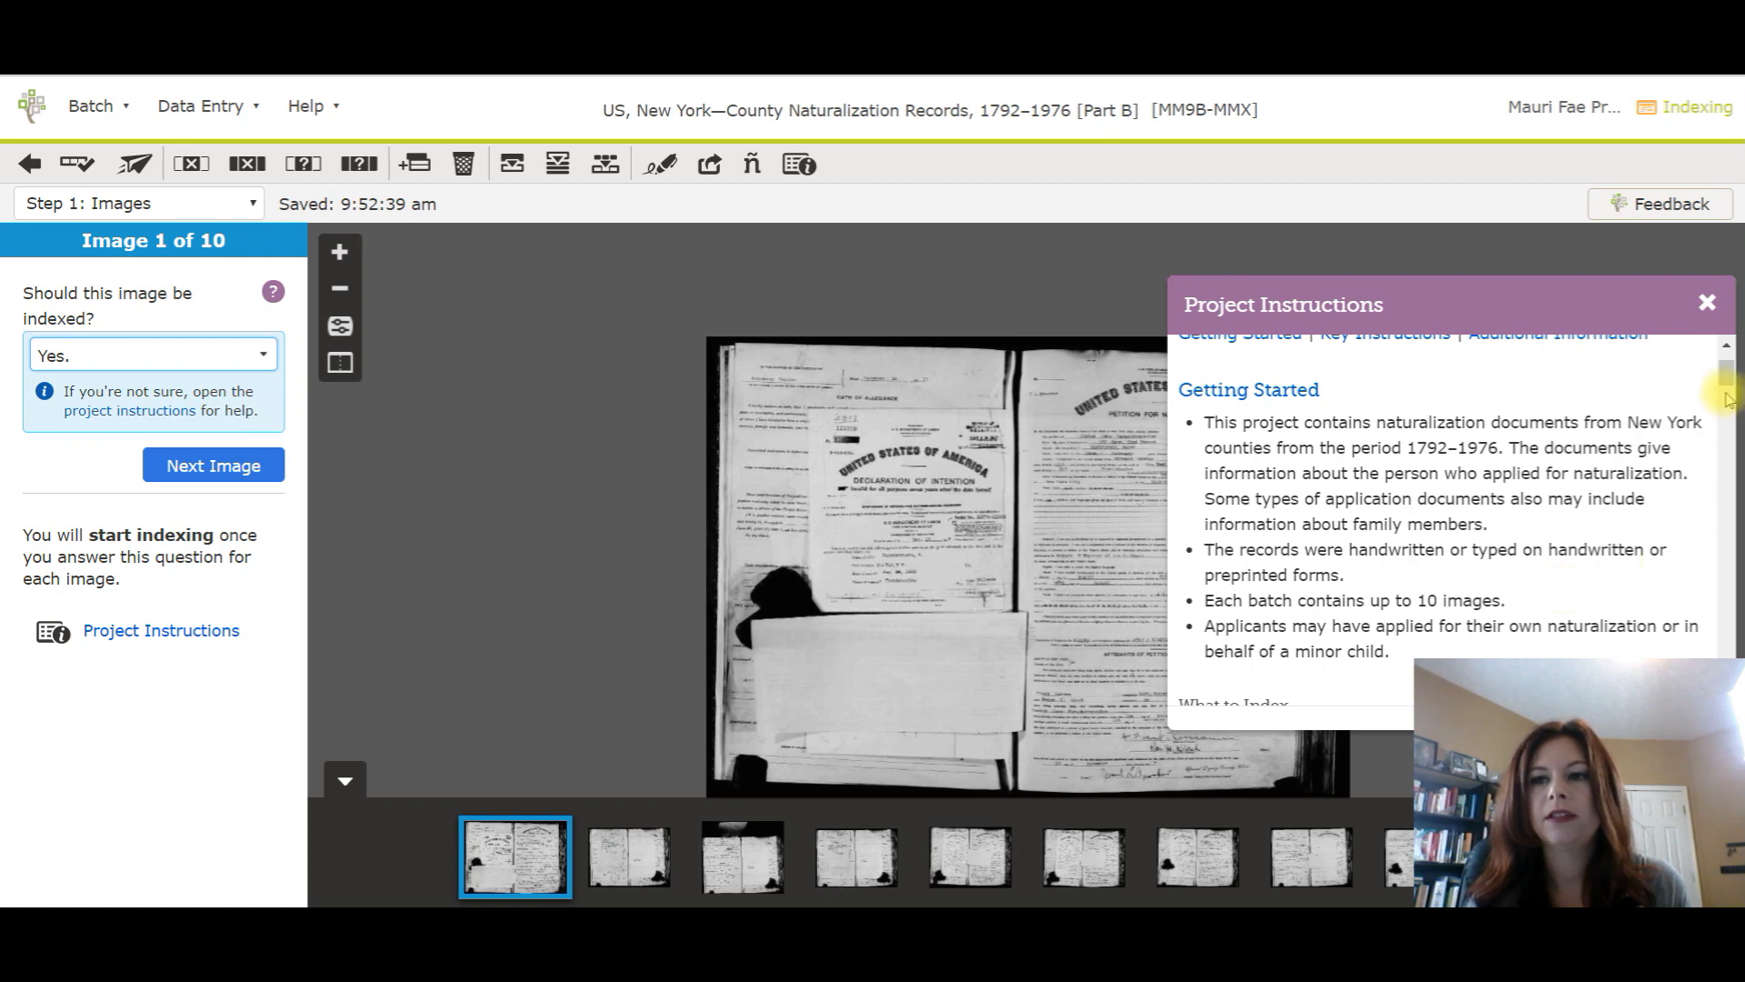
left_click_drag(1727, 393, 1731, 654)
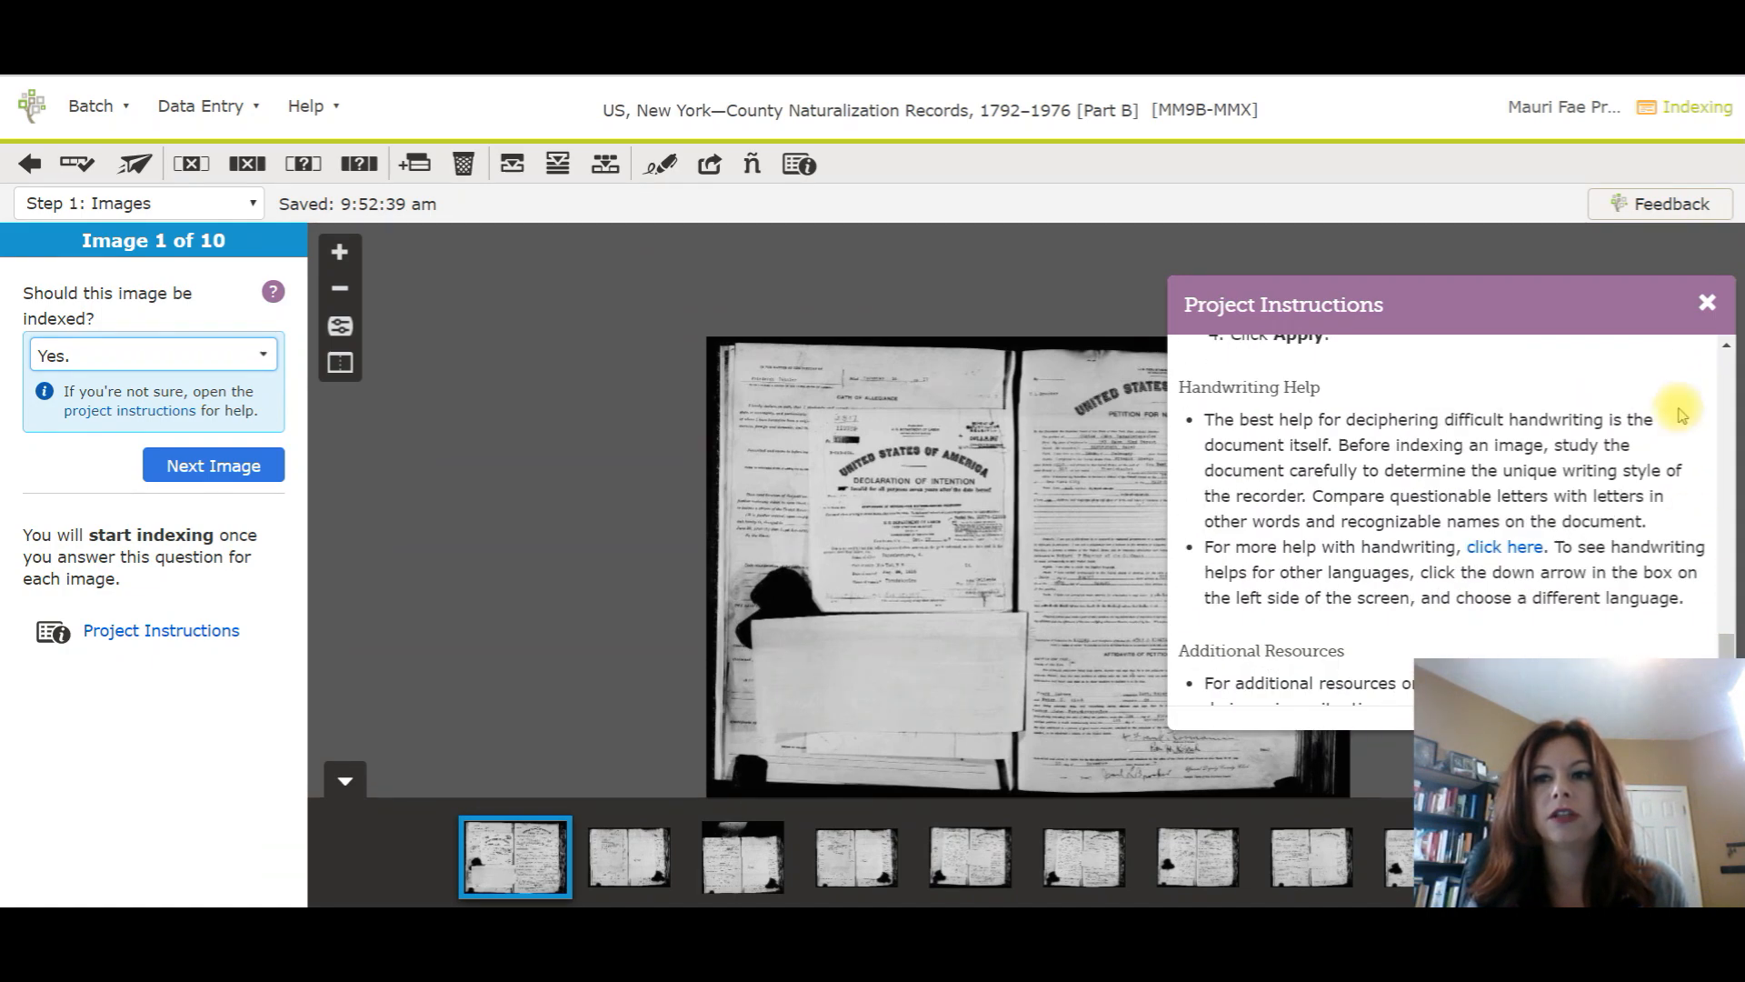
left_click(1705, 303)
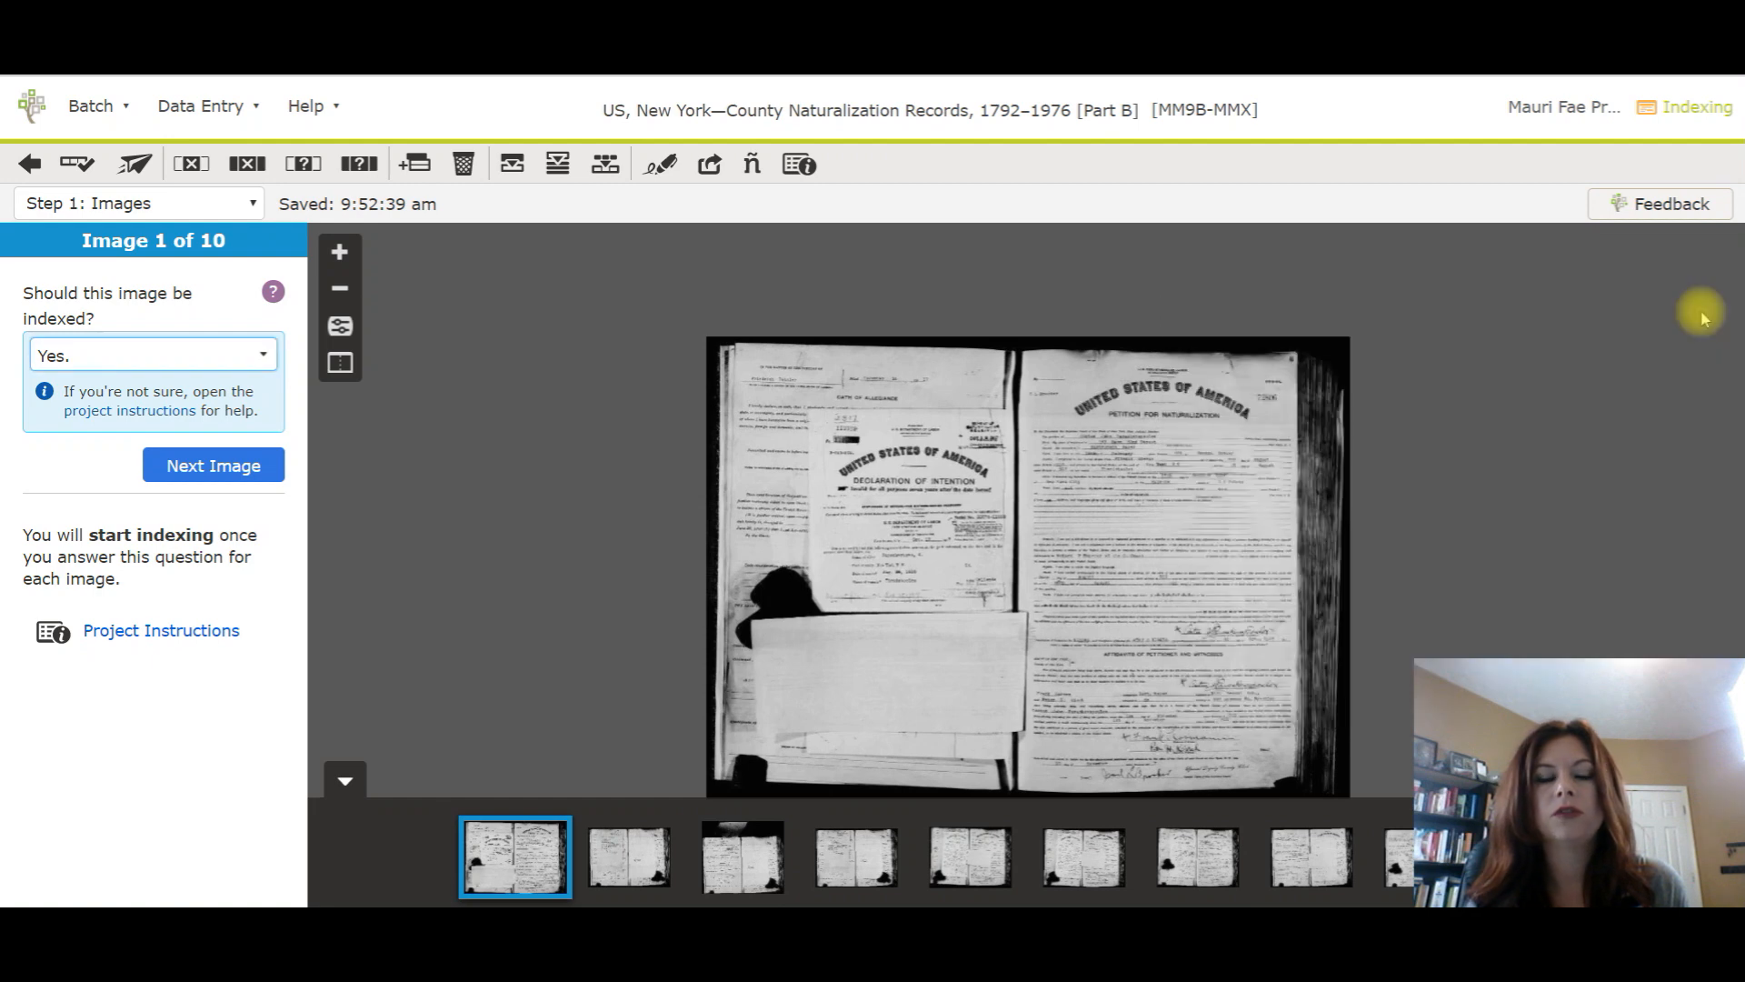
Answer Yes to whether the image should be indexed for the first two images of the batch.
left_click(221, 469)
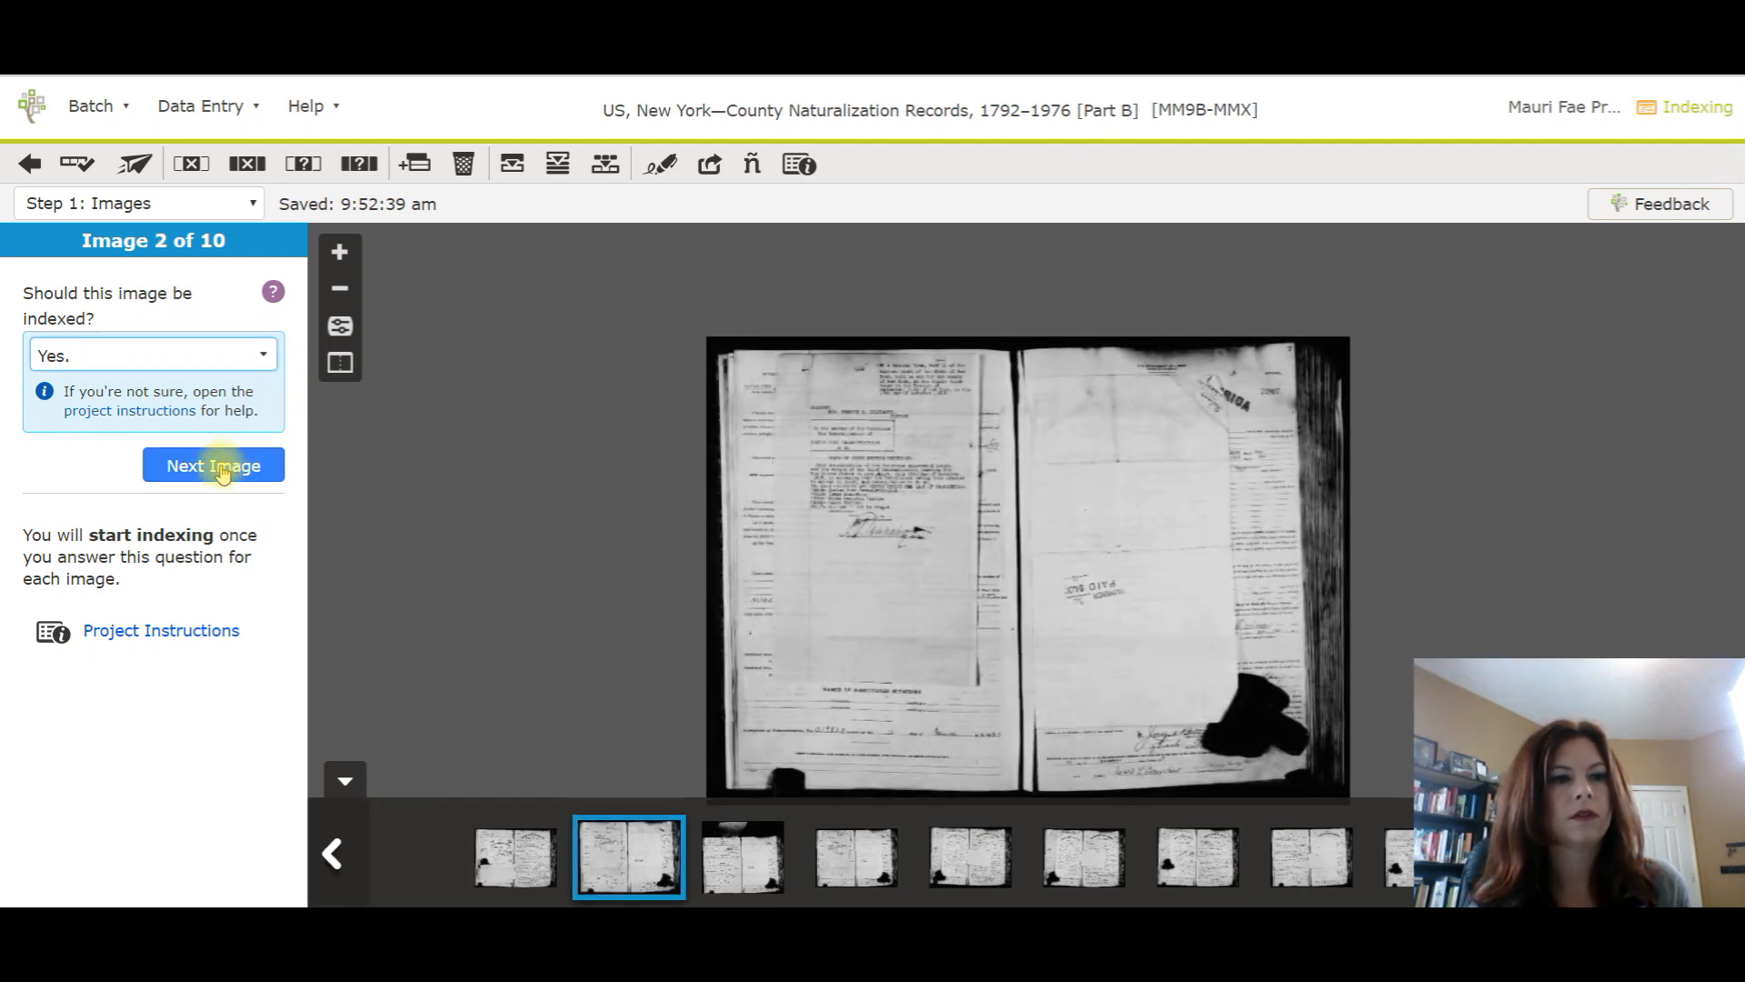
left_click(193, 470)
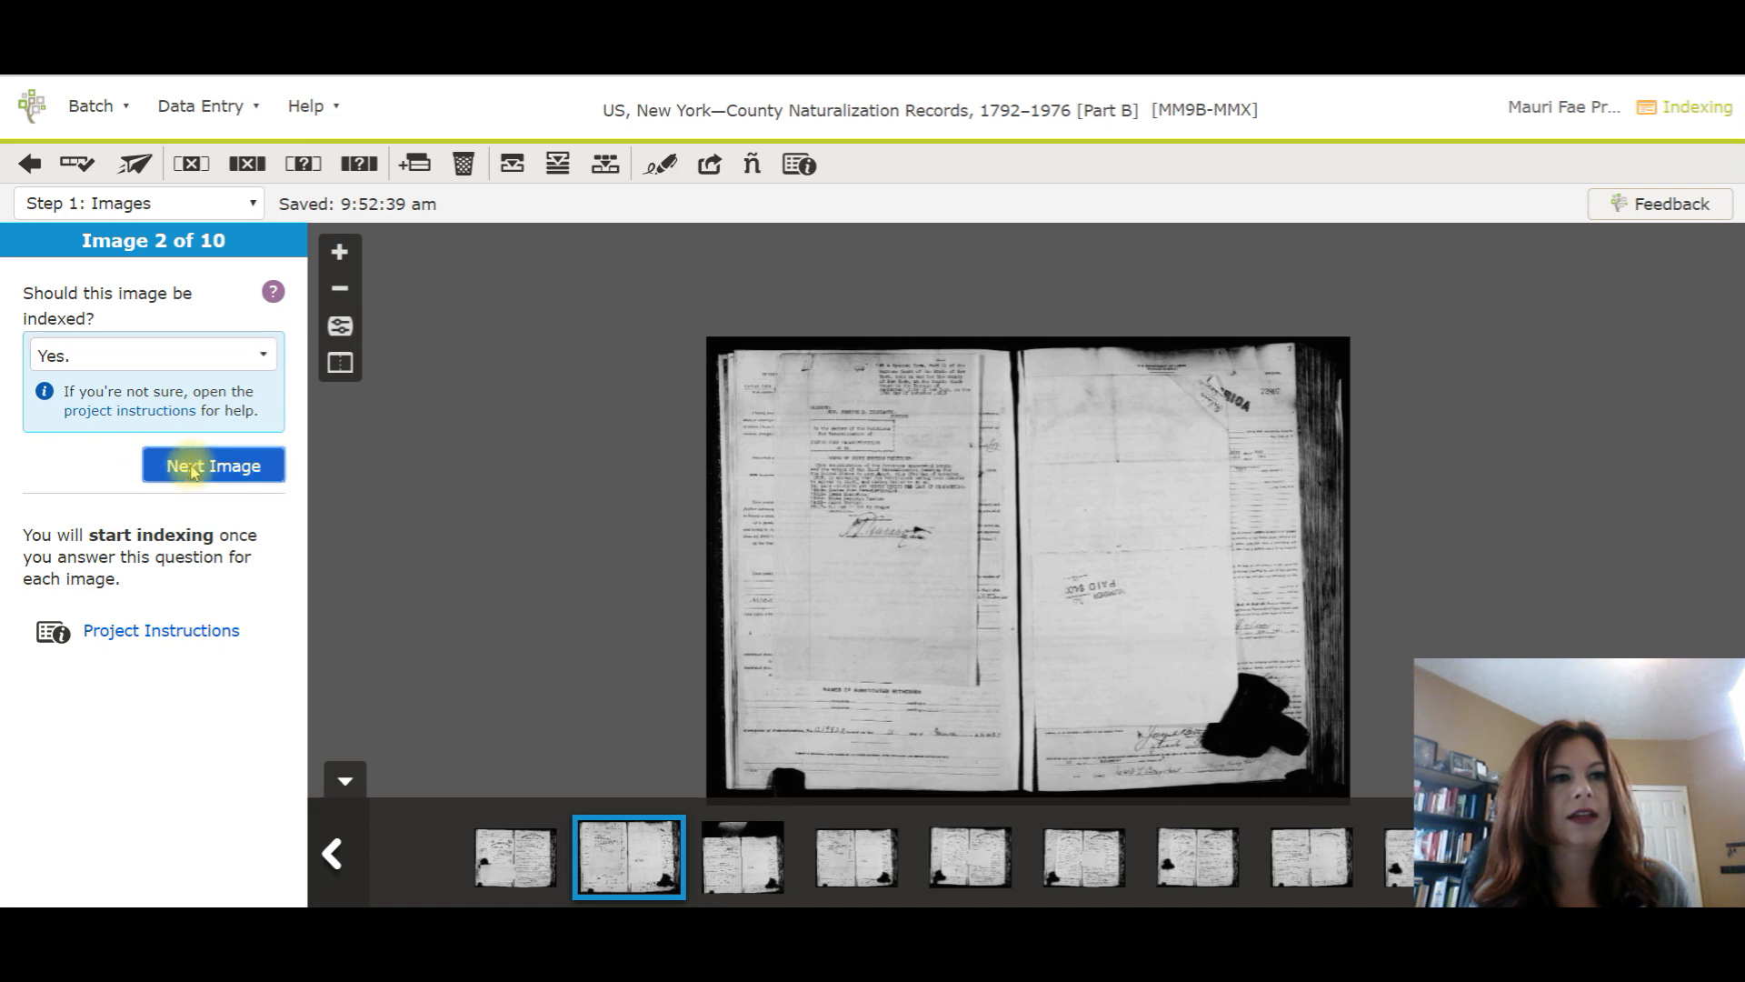